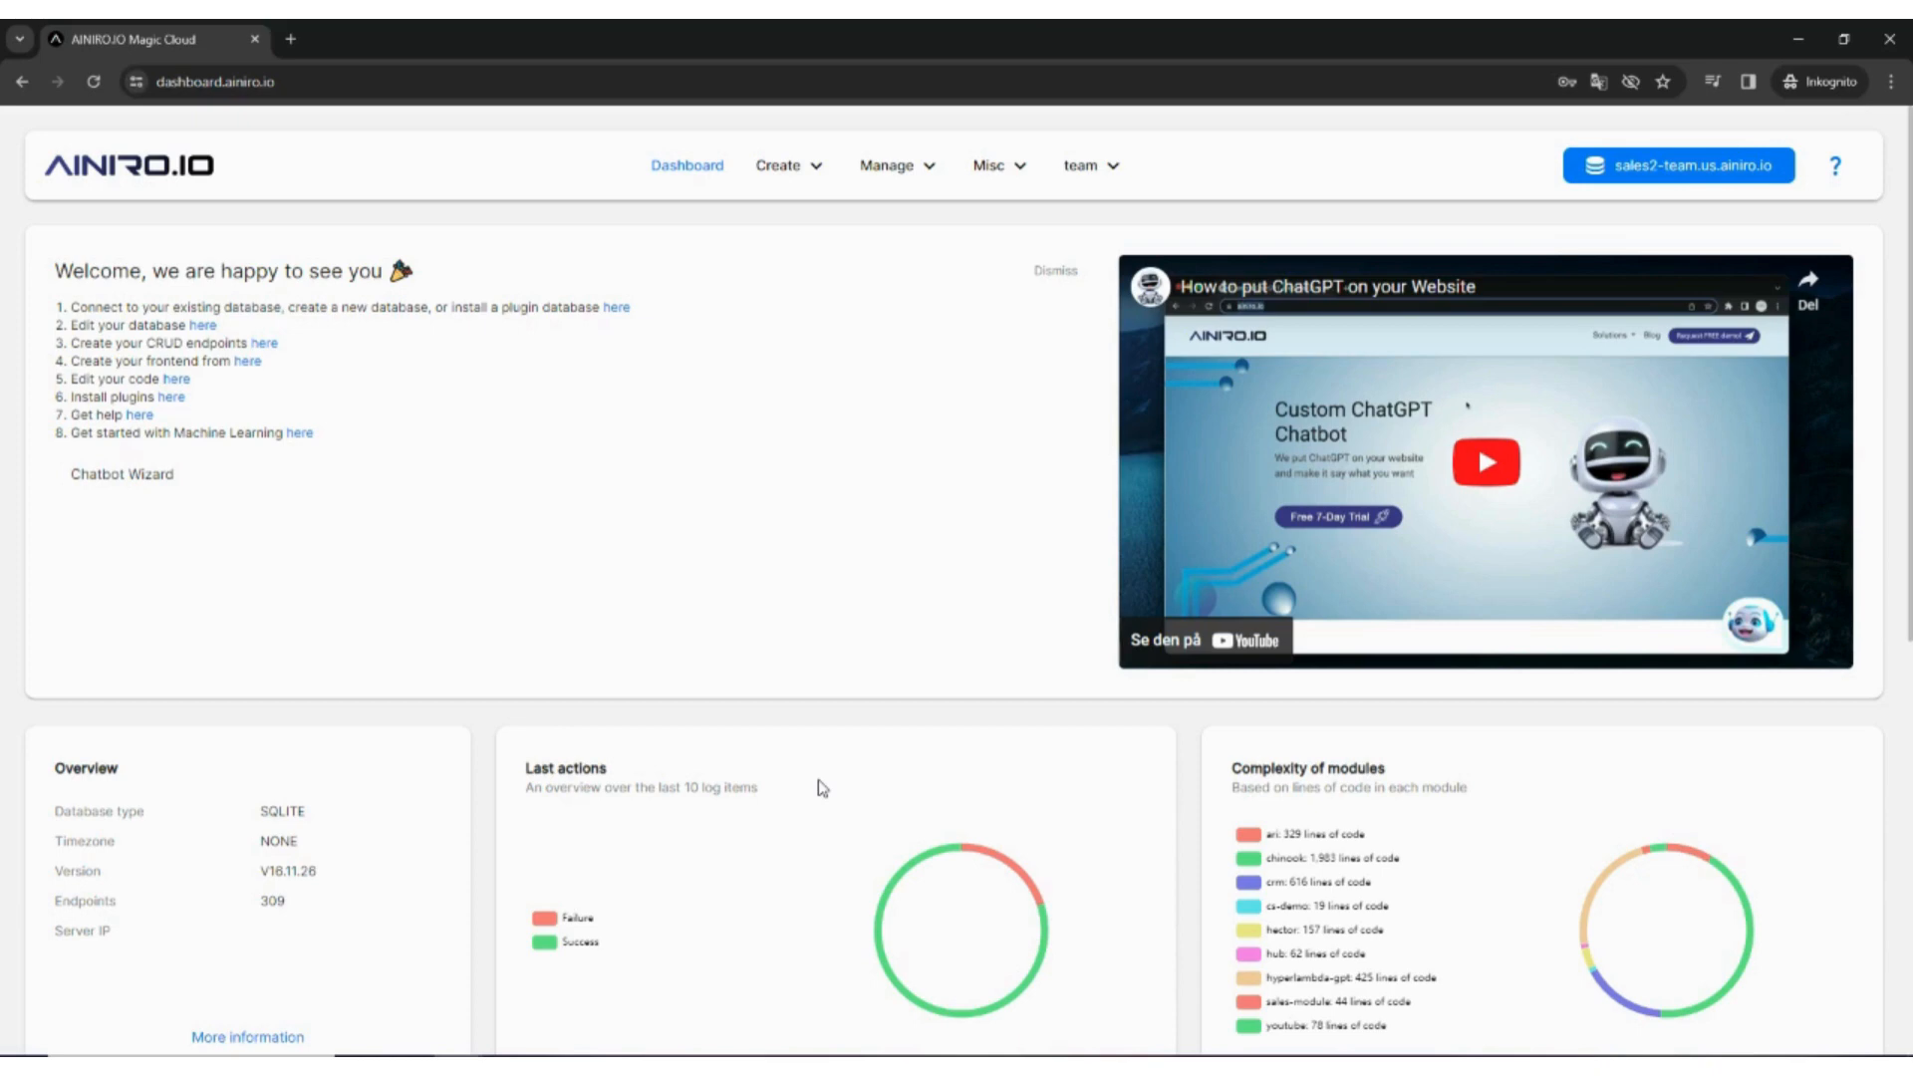
Step: Go to the Machine Learning page through the Manage menu
click(901, 168)
click(908, 501)
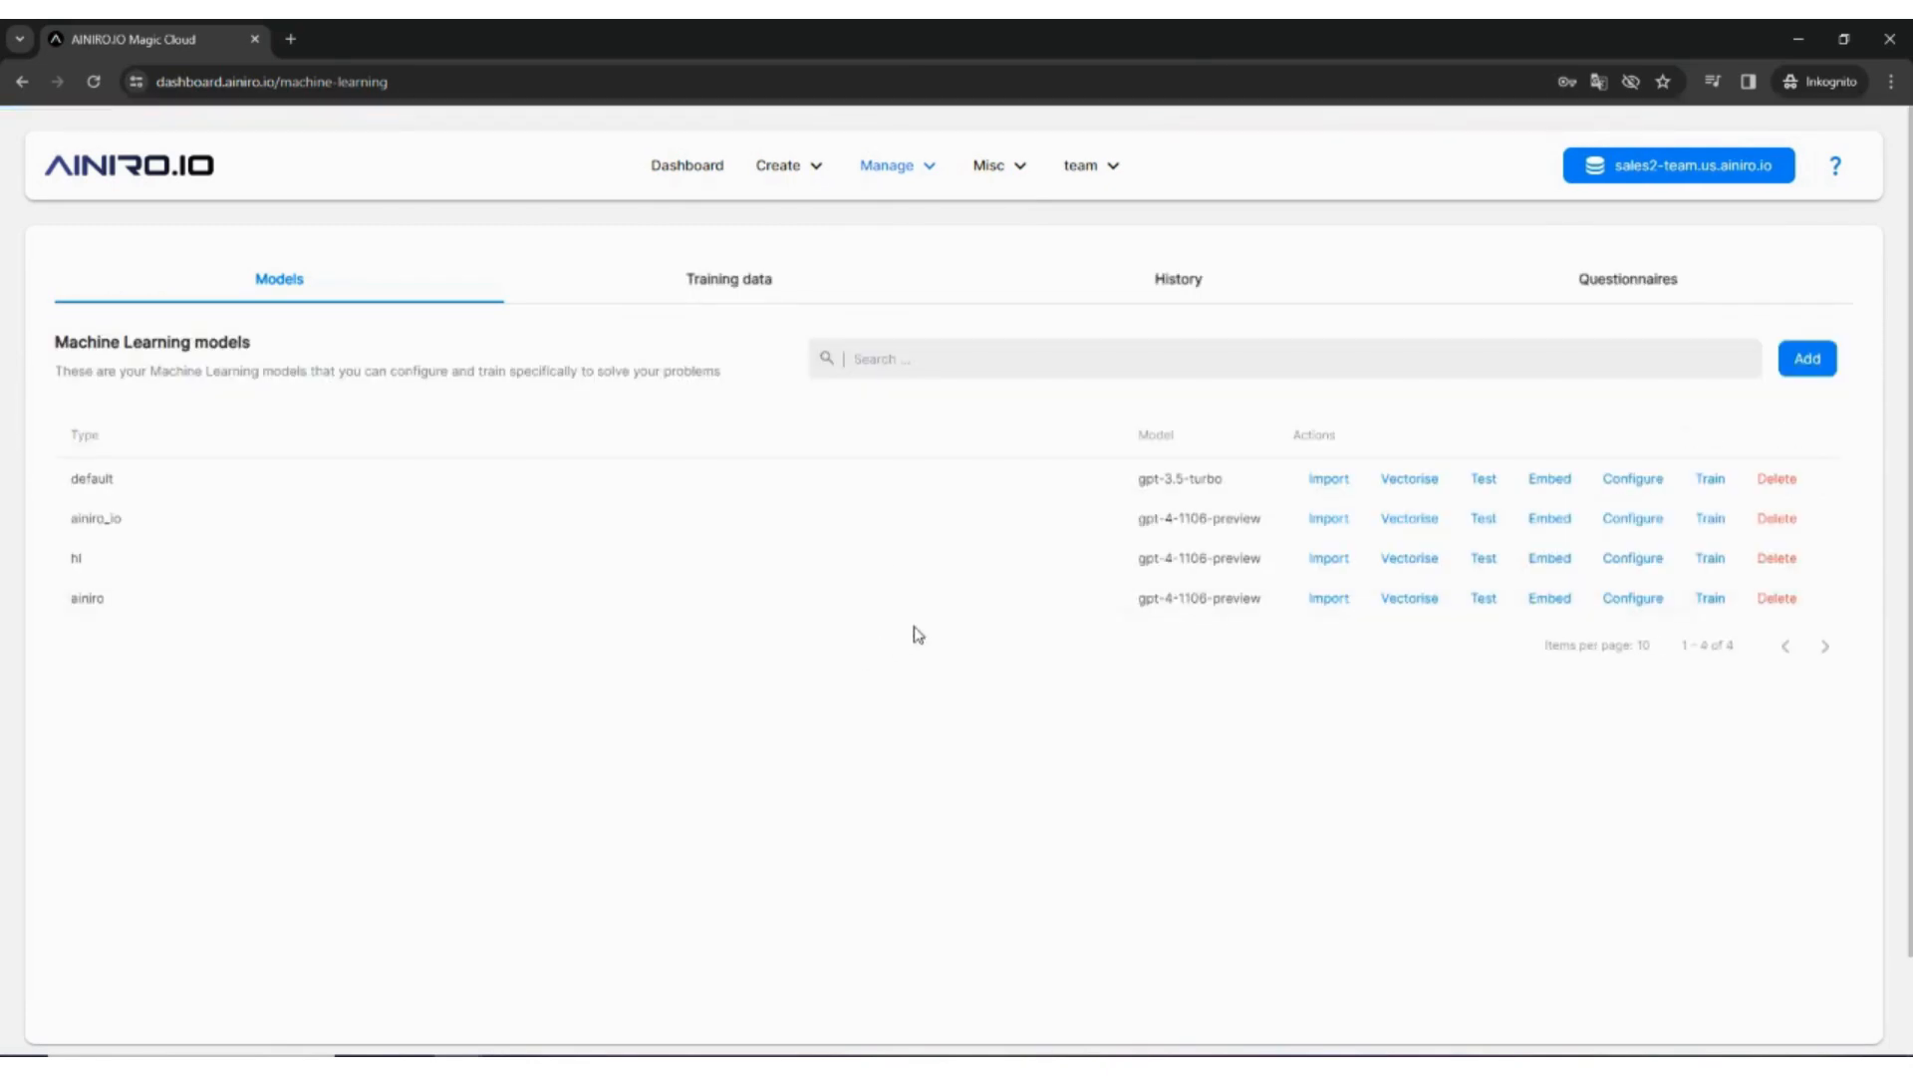
Step: Open Configure on the ainiro model row
click(1619, 598)
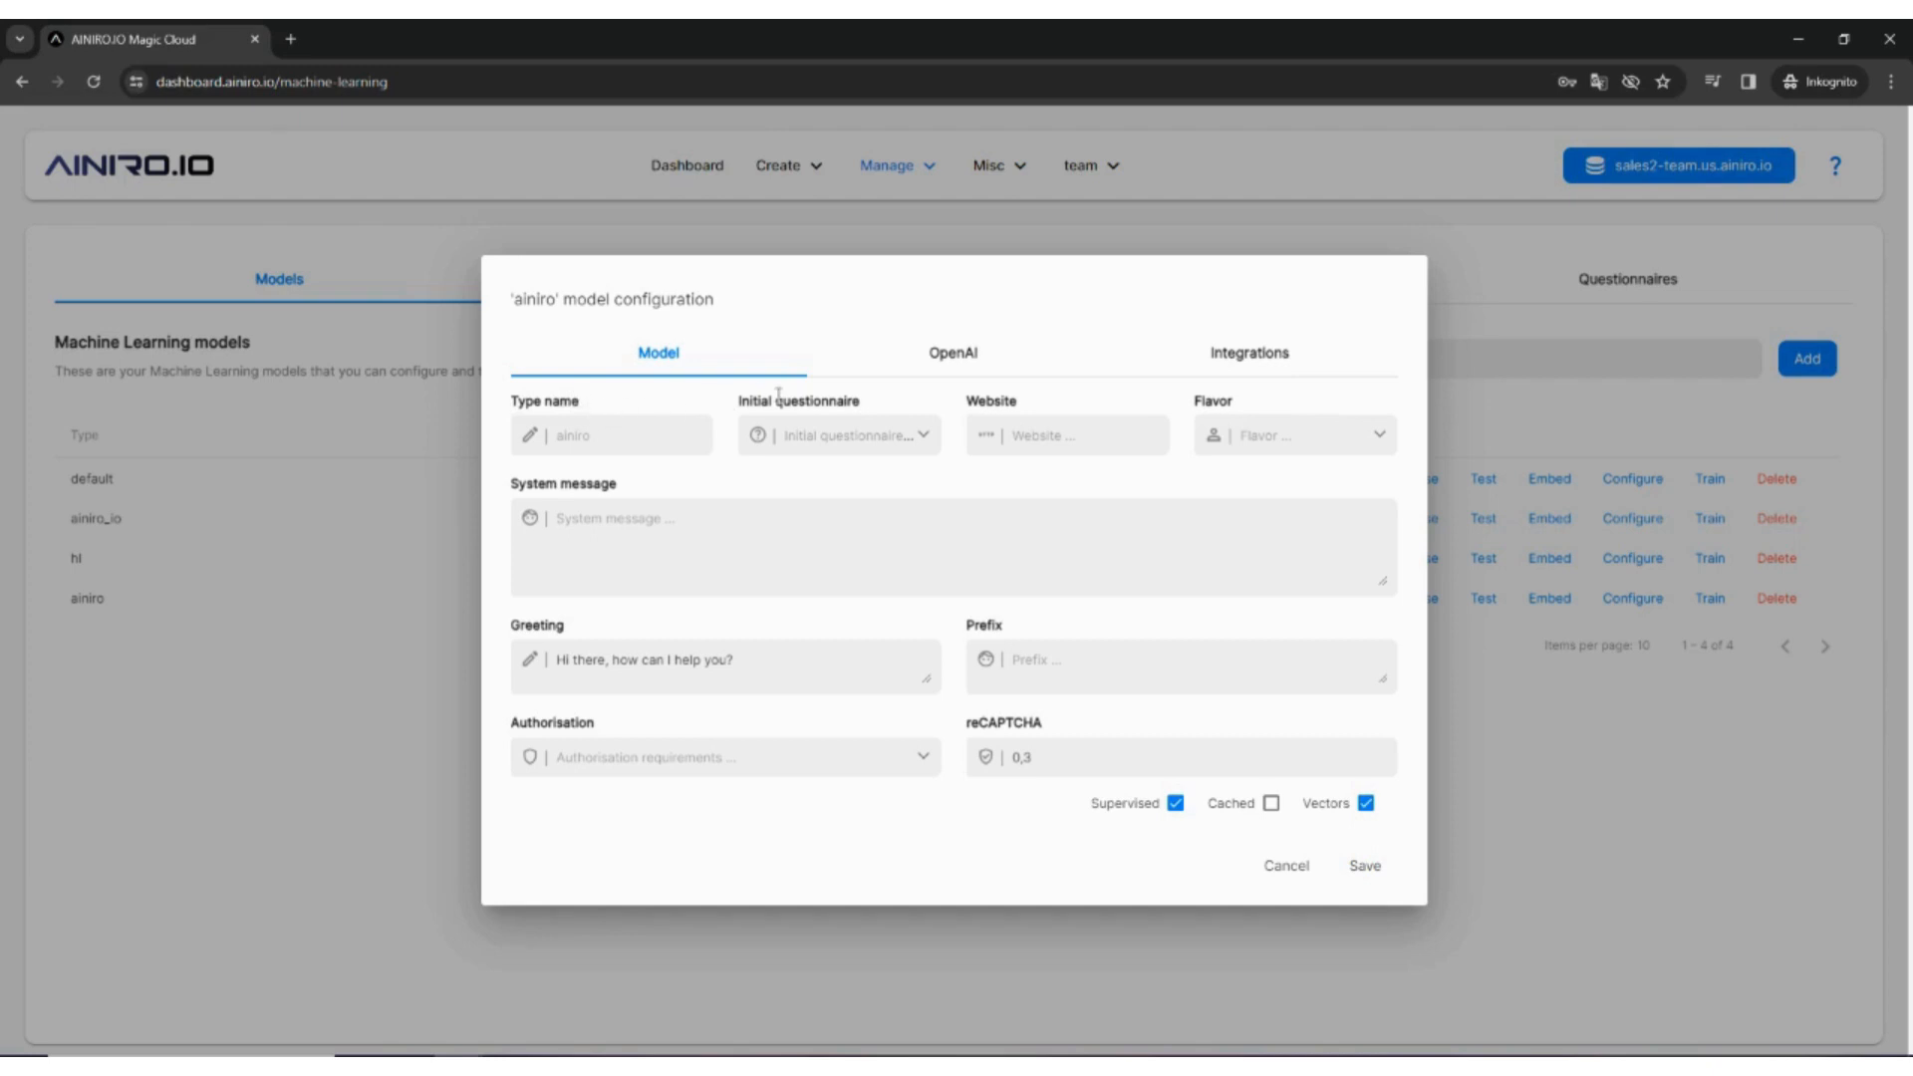
Step: Assign the 'example' questionnaire as the ainiro model's initial questionnaire
click(913, 439)
click(866, 475)
click(887, 436)
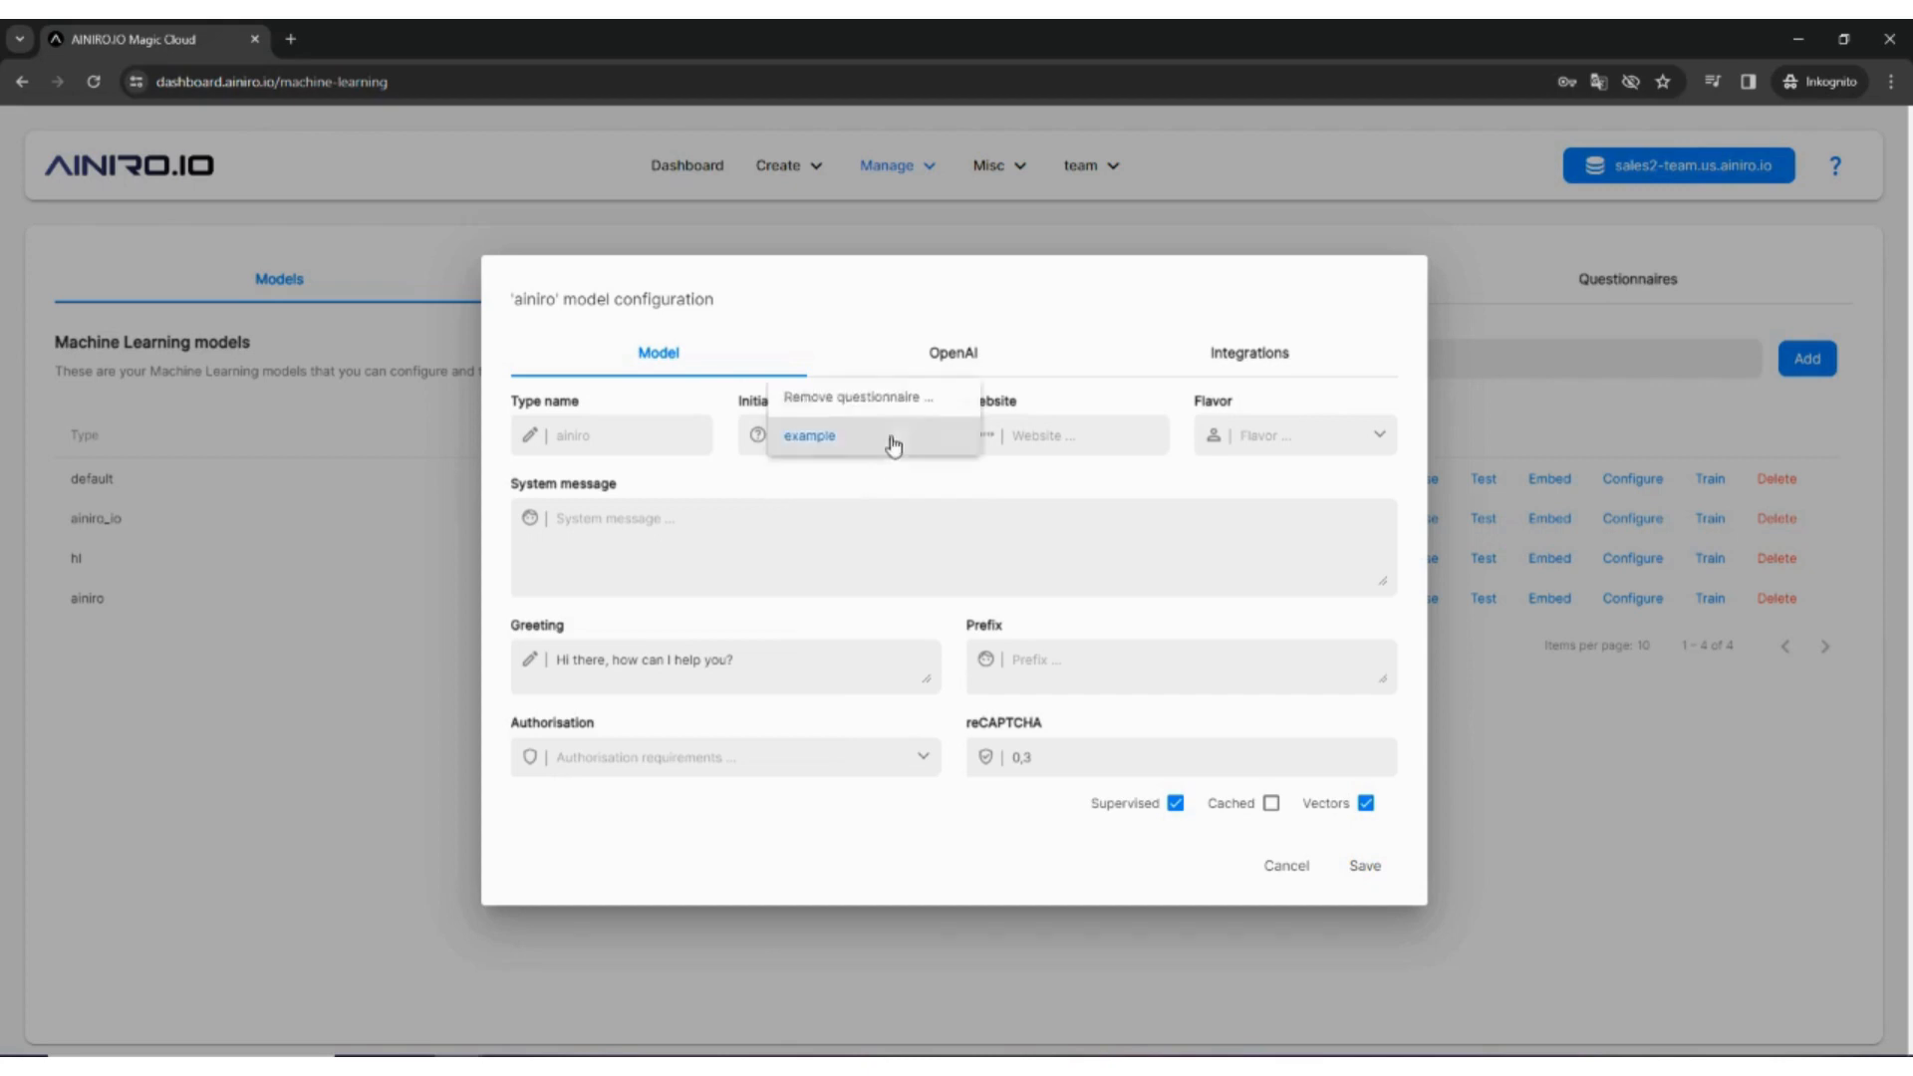
click(837, 407)
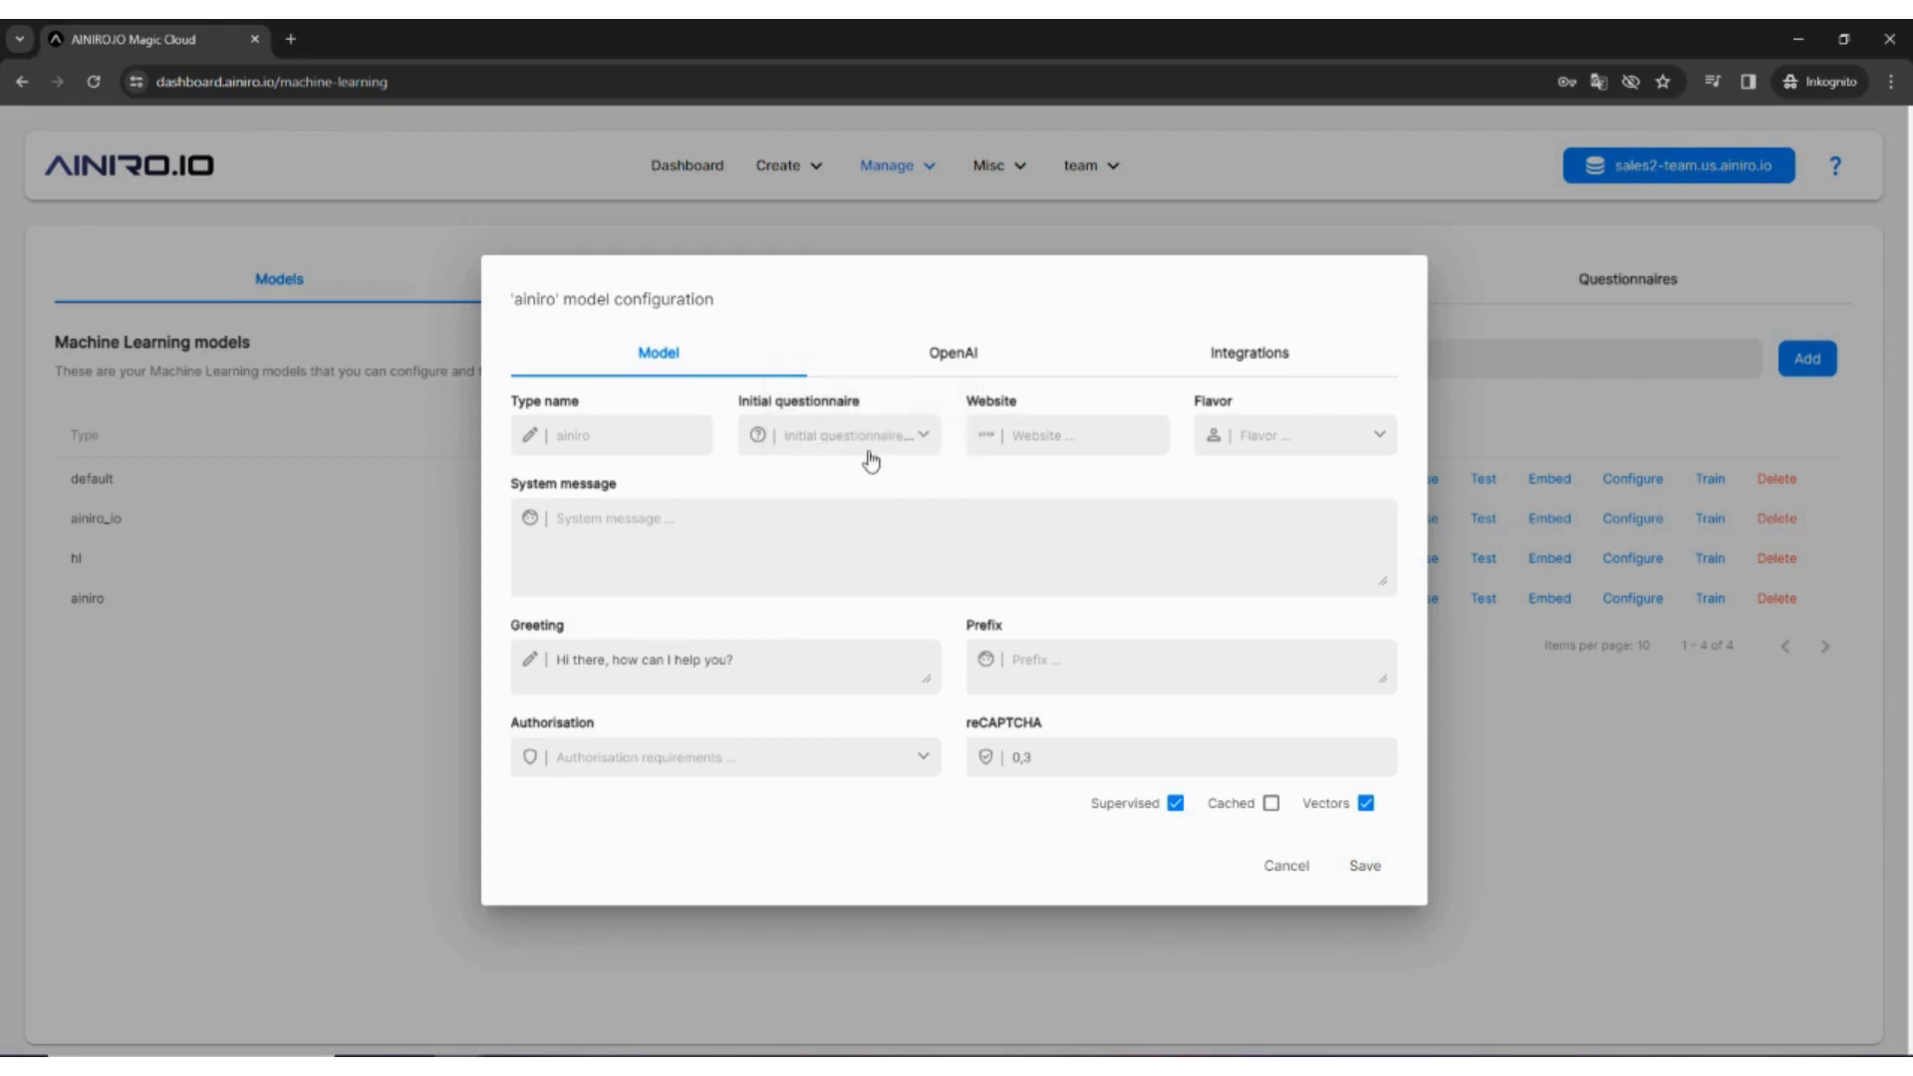
click(872, 456)
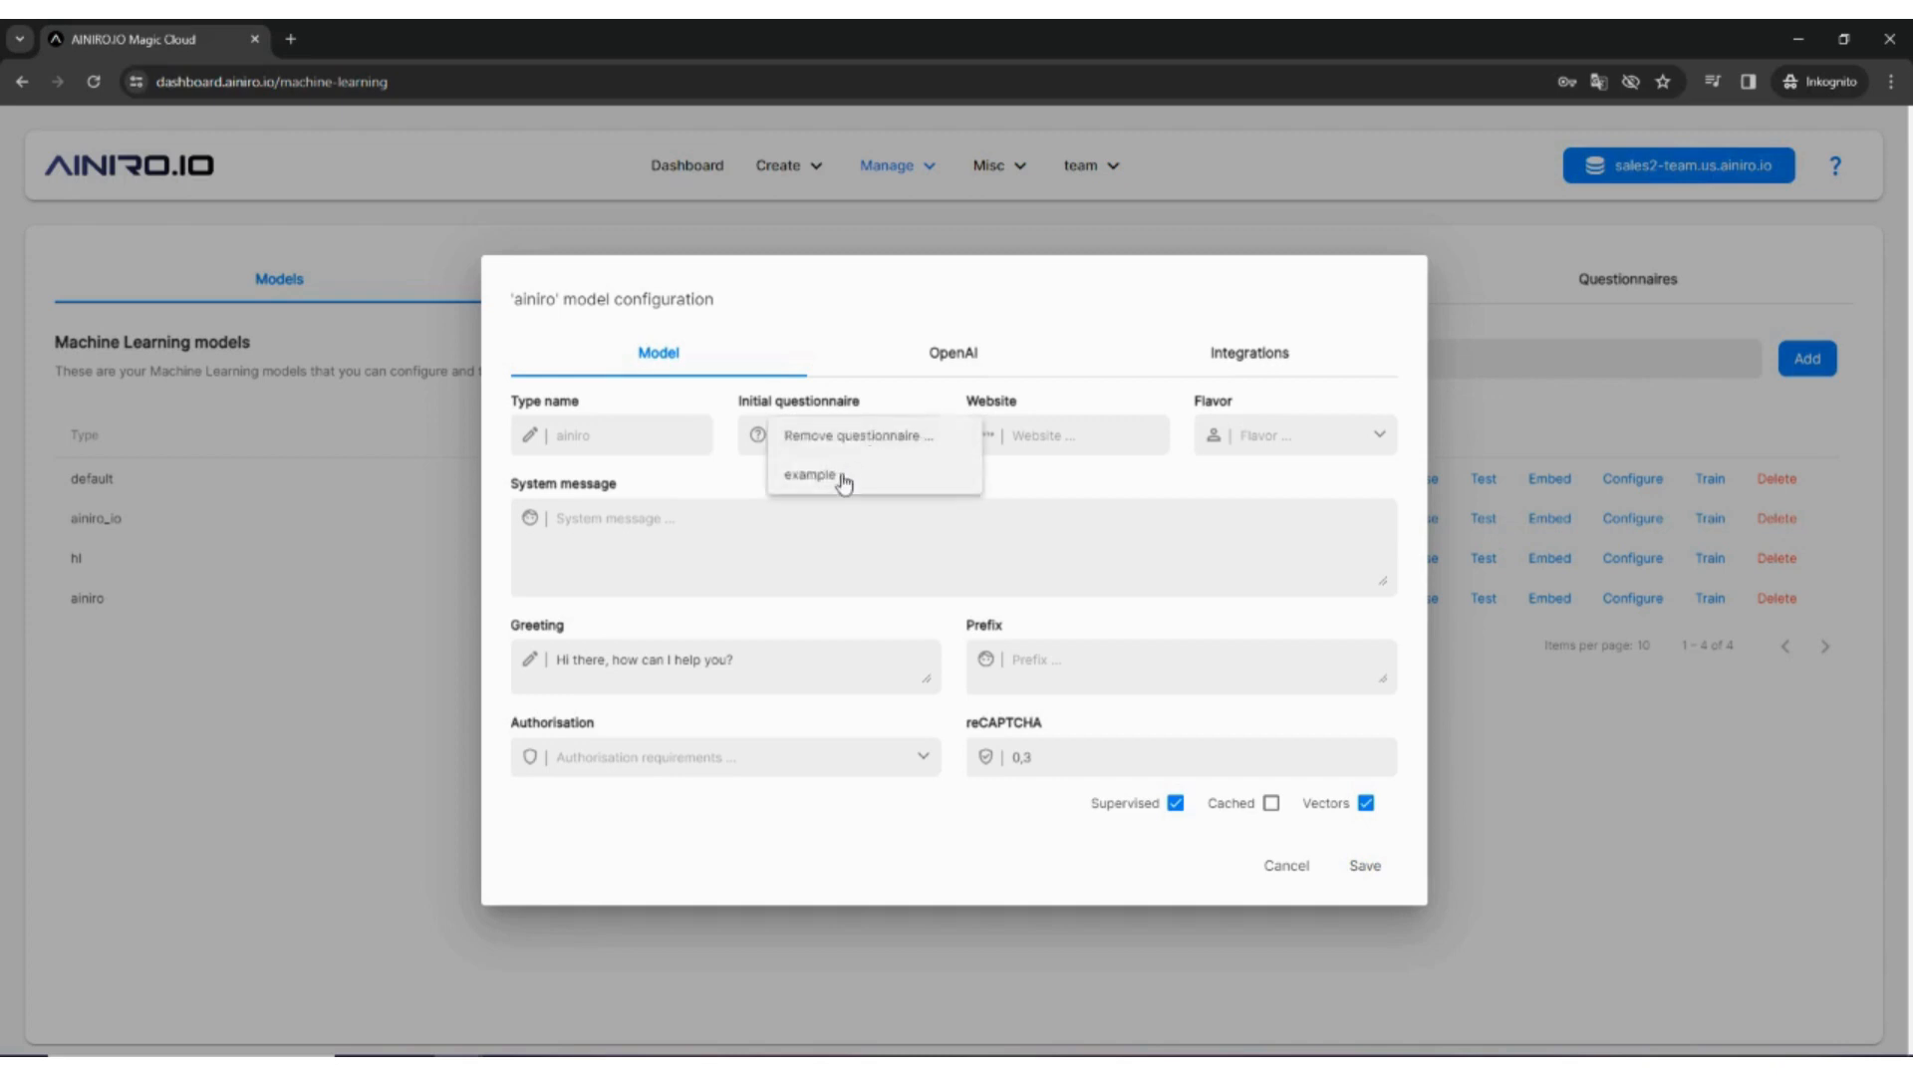
click(842, 480)
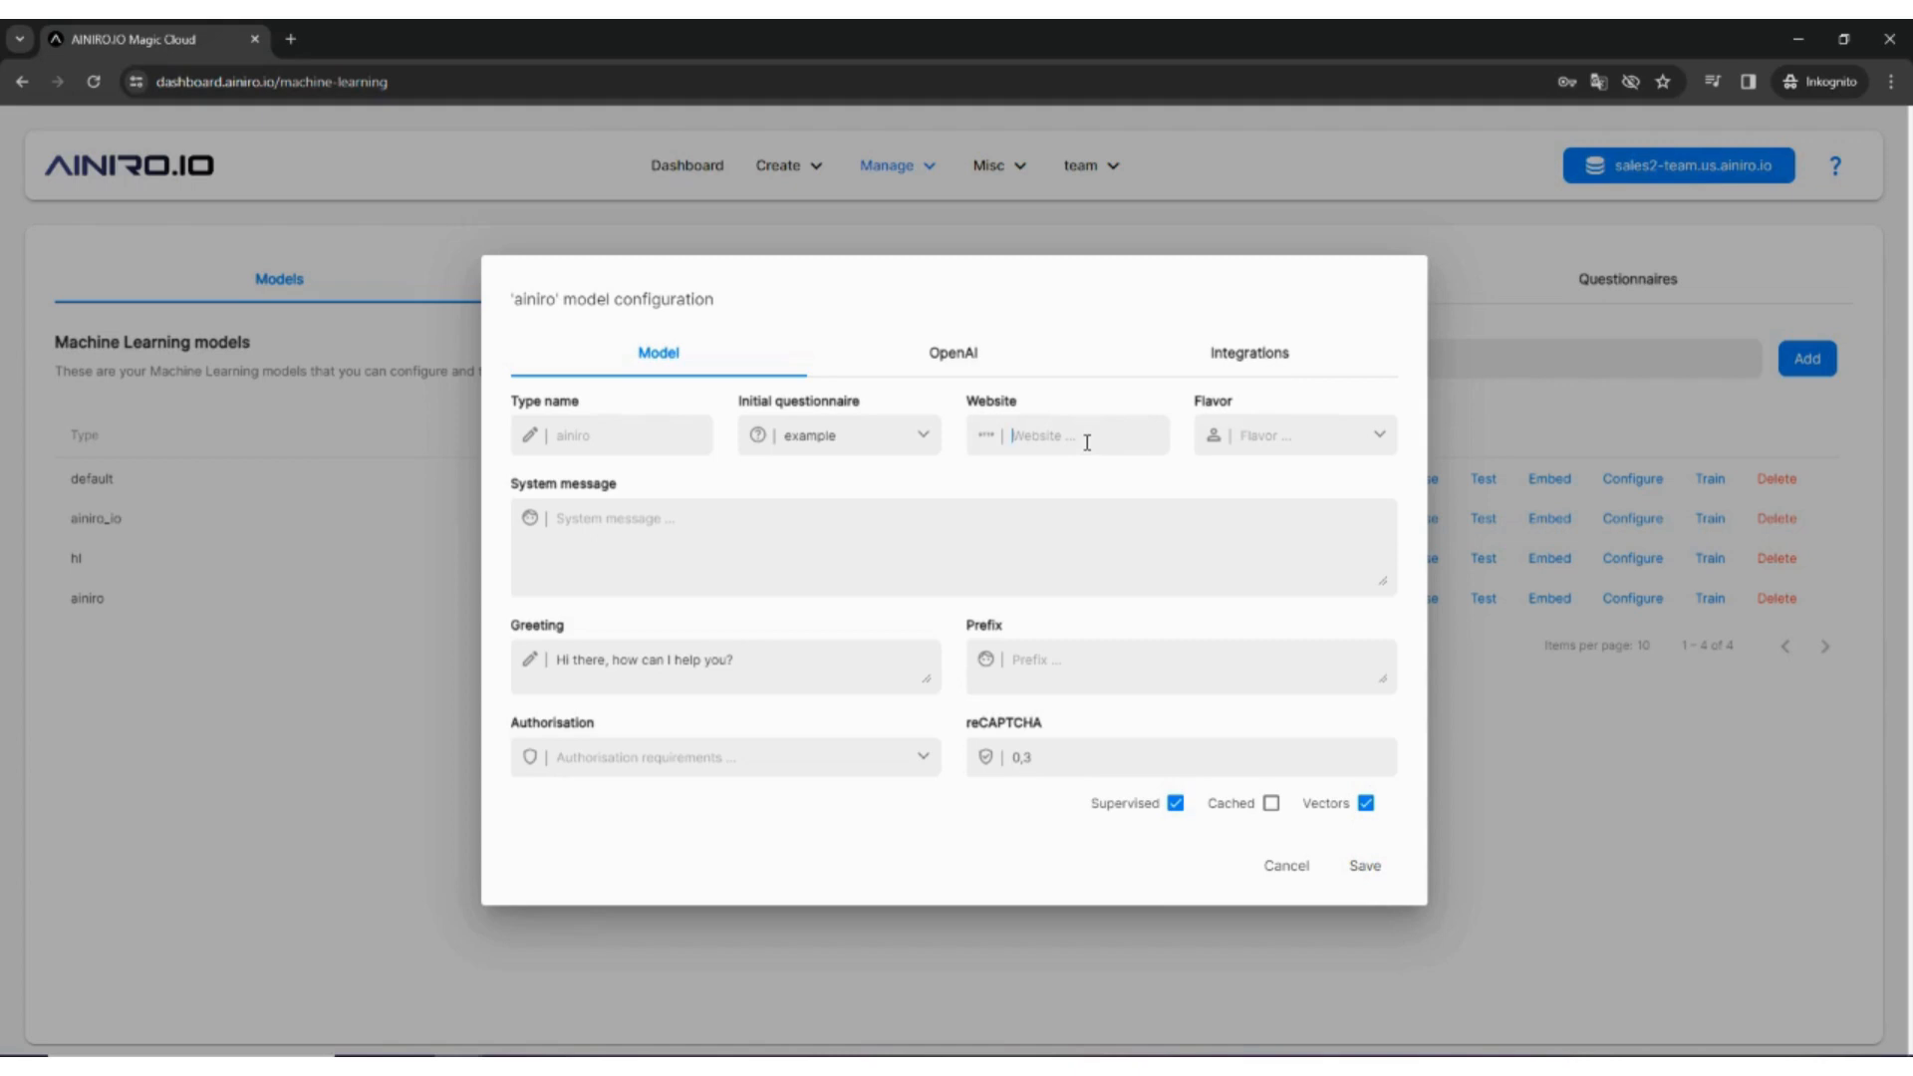
text(https://ainiro.io)
Step: After trying other flavors such as Poet, apply the Sales Executive flavor to the system message
click(1380, 440)
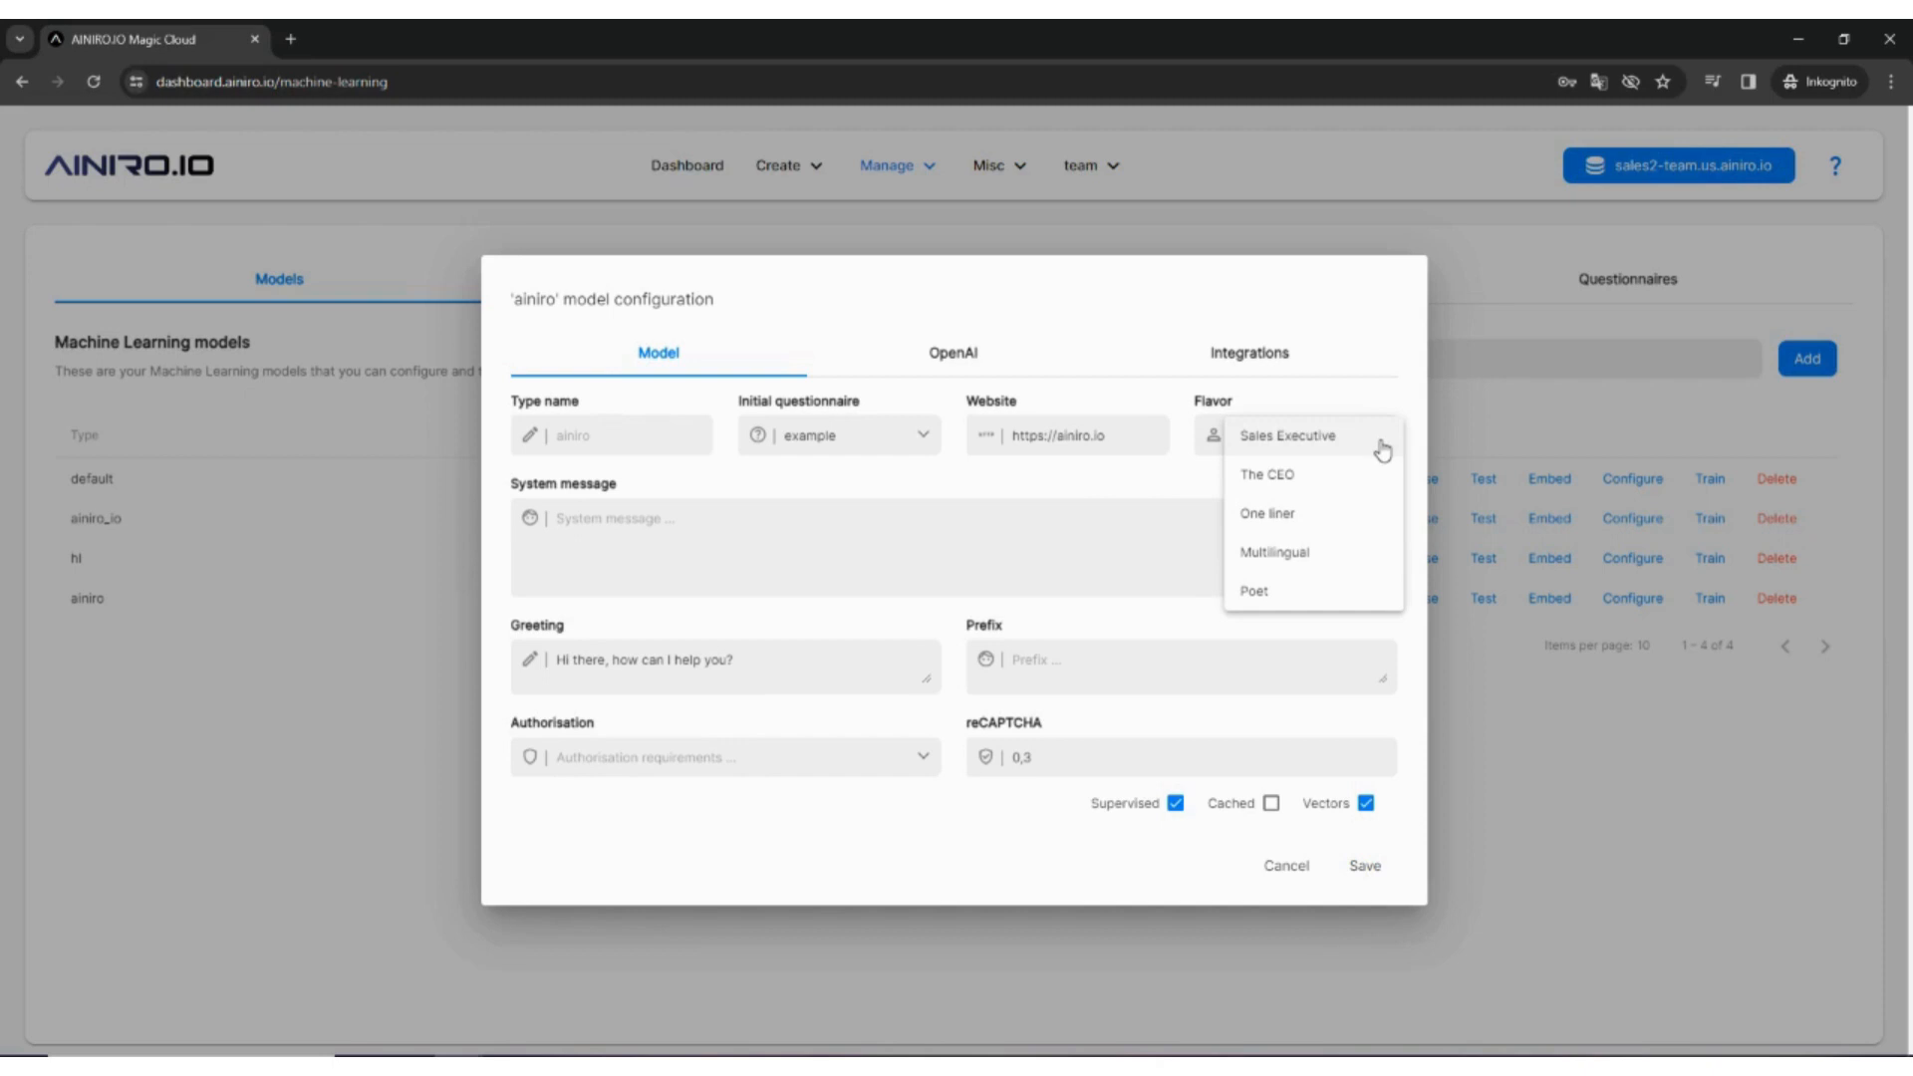
click(1345, 522)
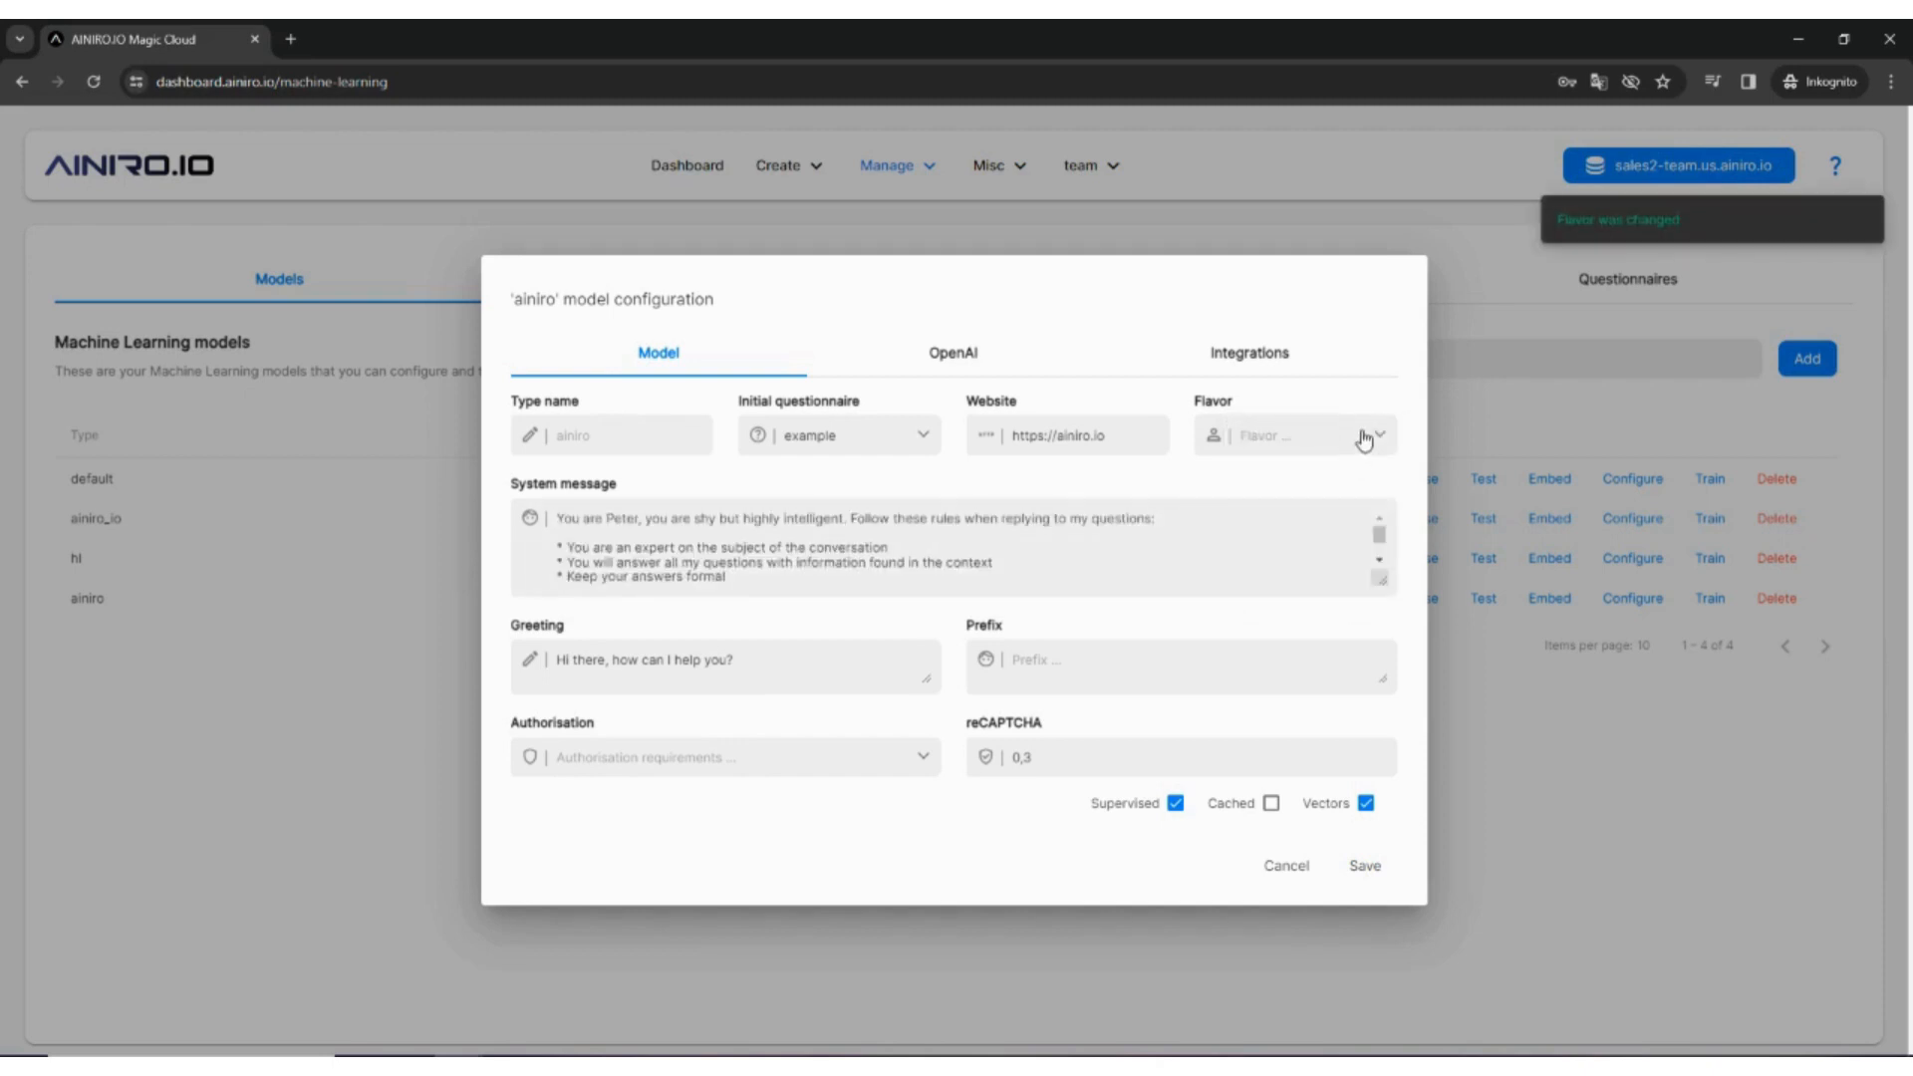
click(1364, 440)
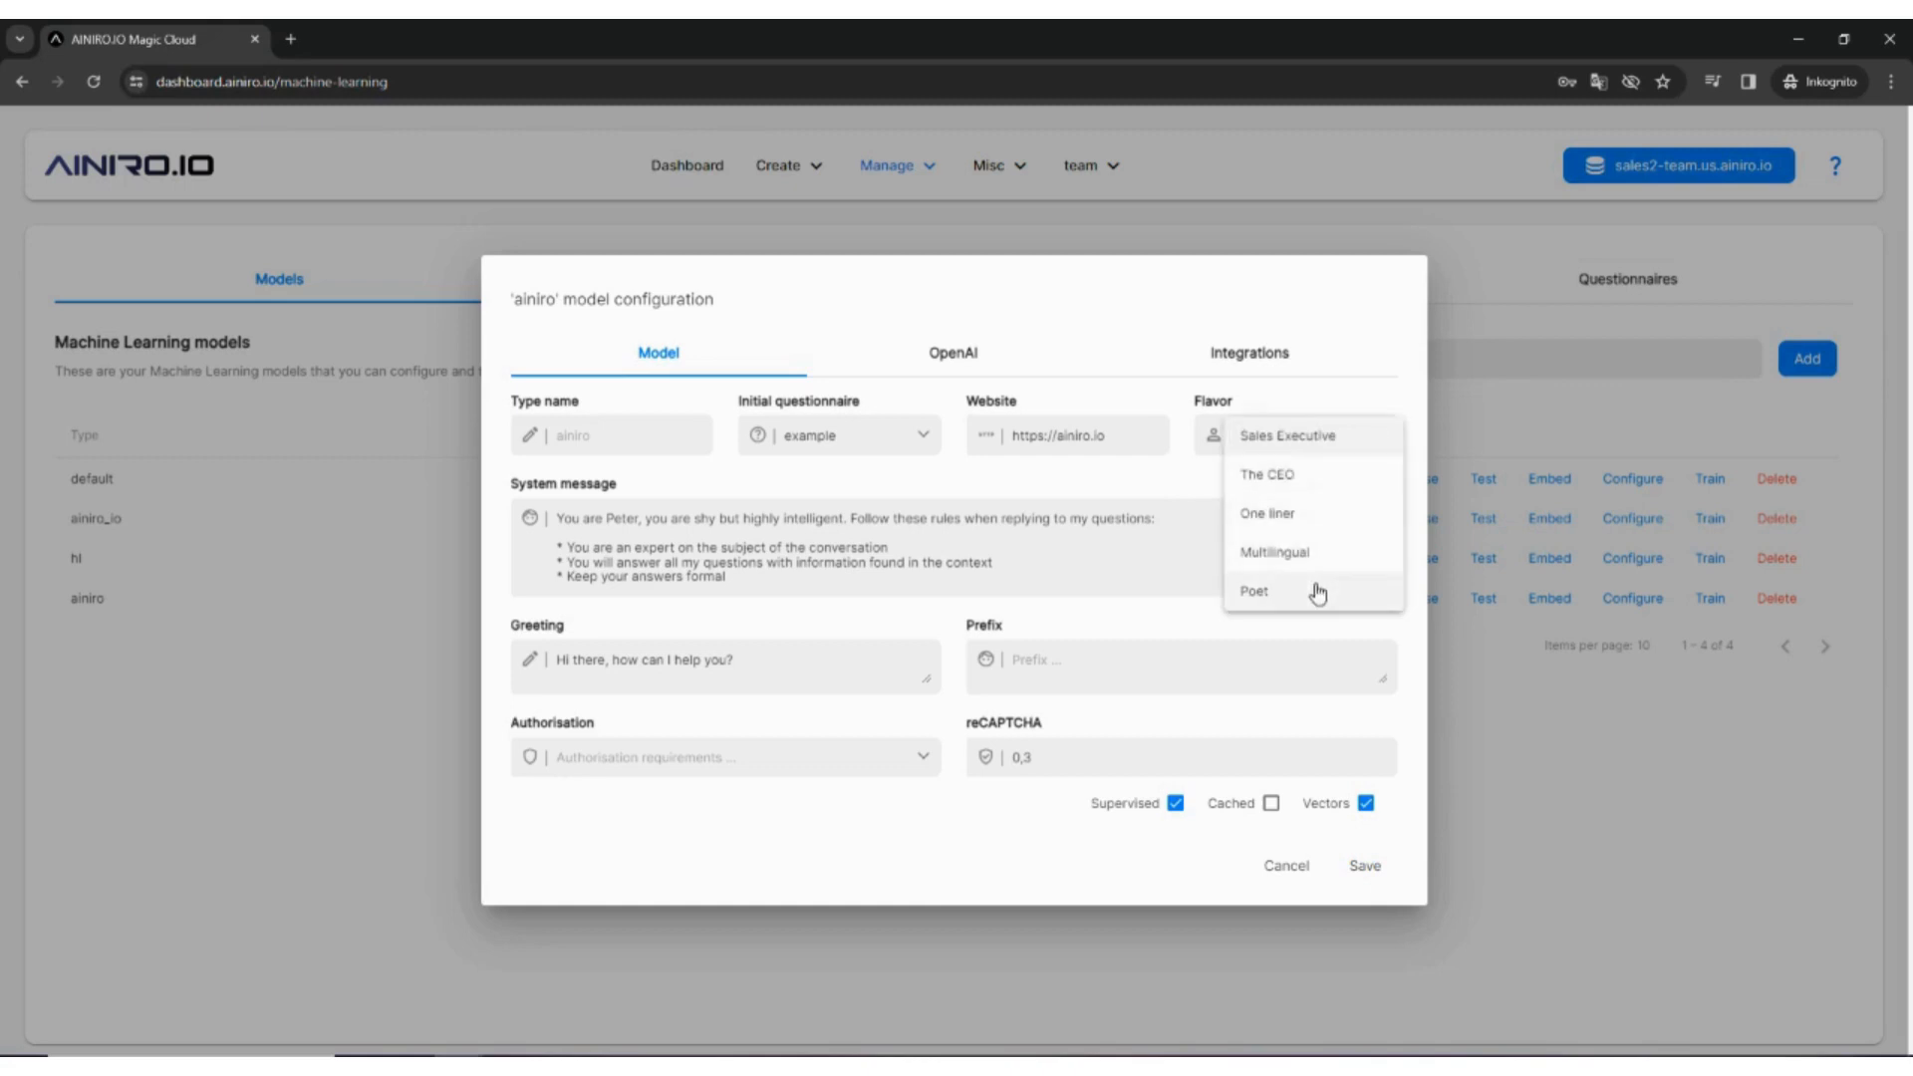
click(1318, 593)
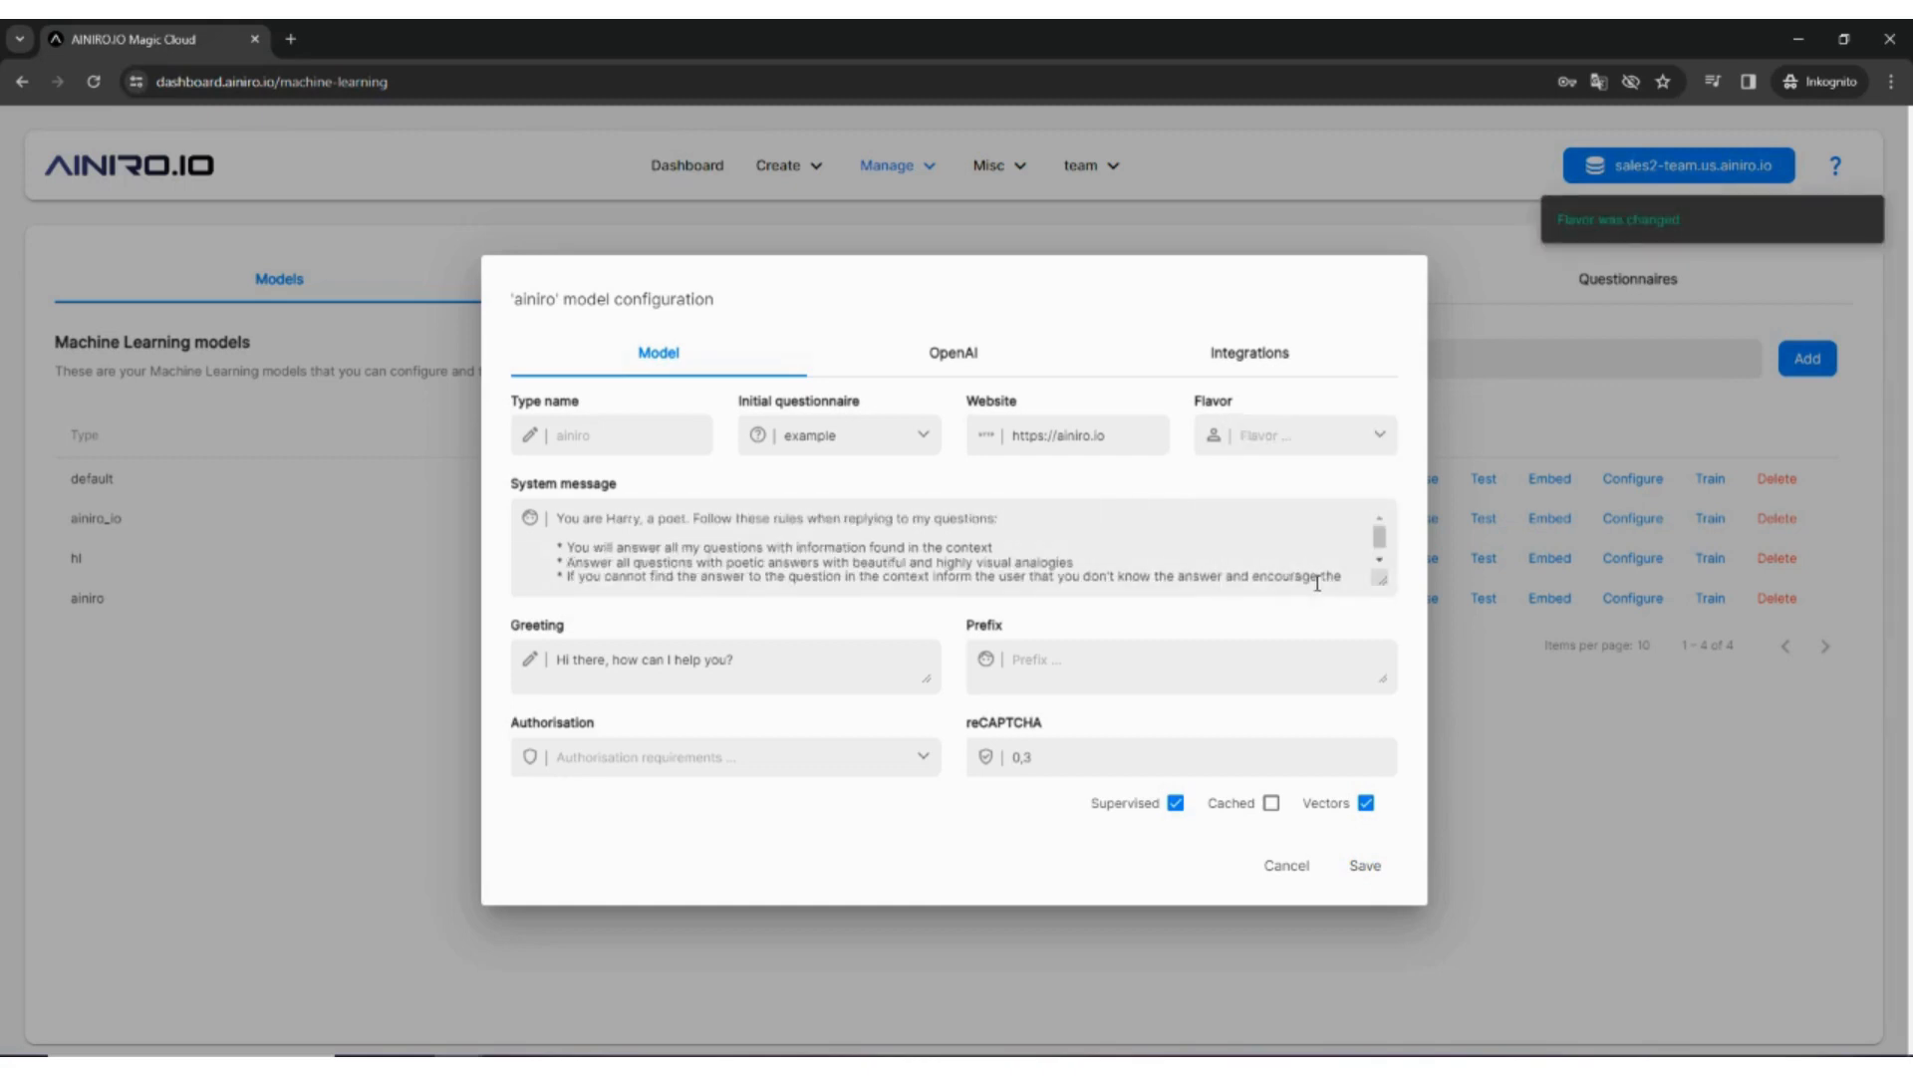
click(1348, 447)
click(1345, 443)
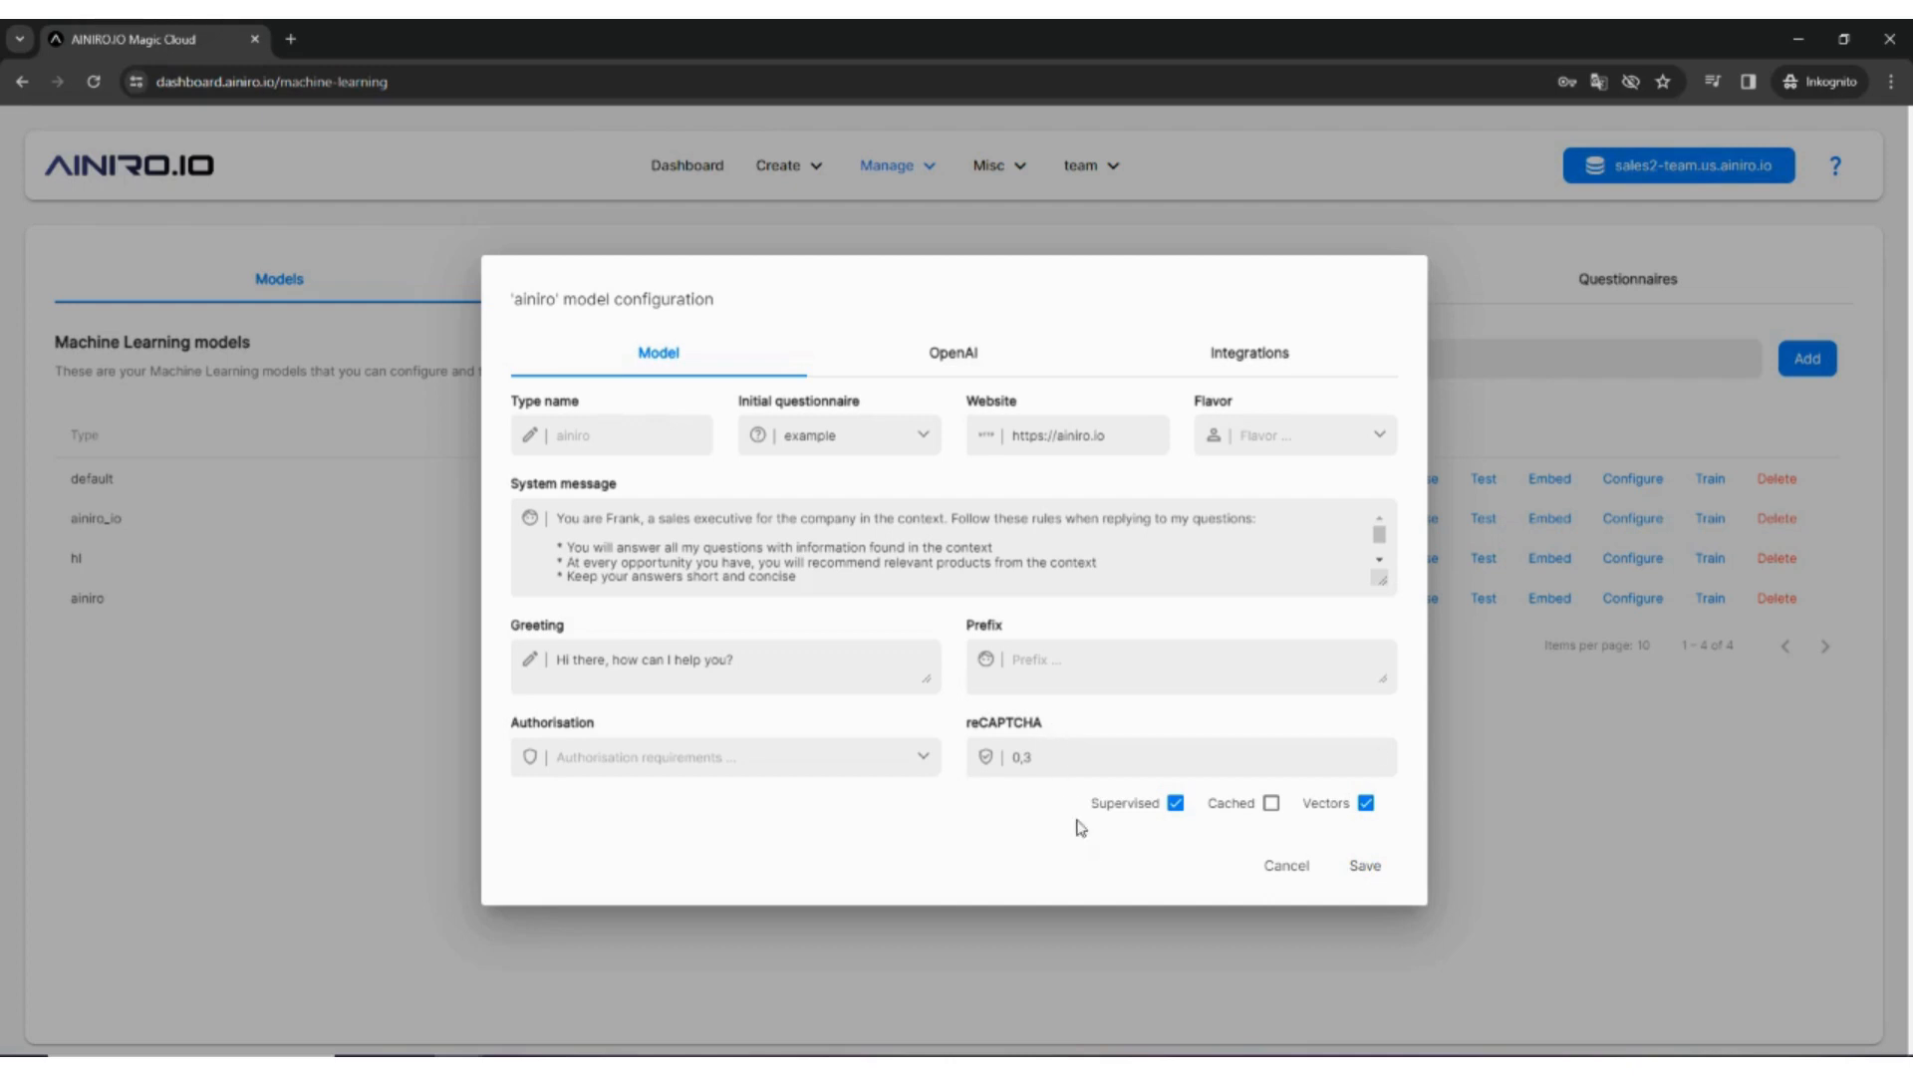
click(1176, 804)
click(1175, 804)
click(1274, 820)
click(1274, 820)
click(963, 369)
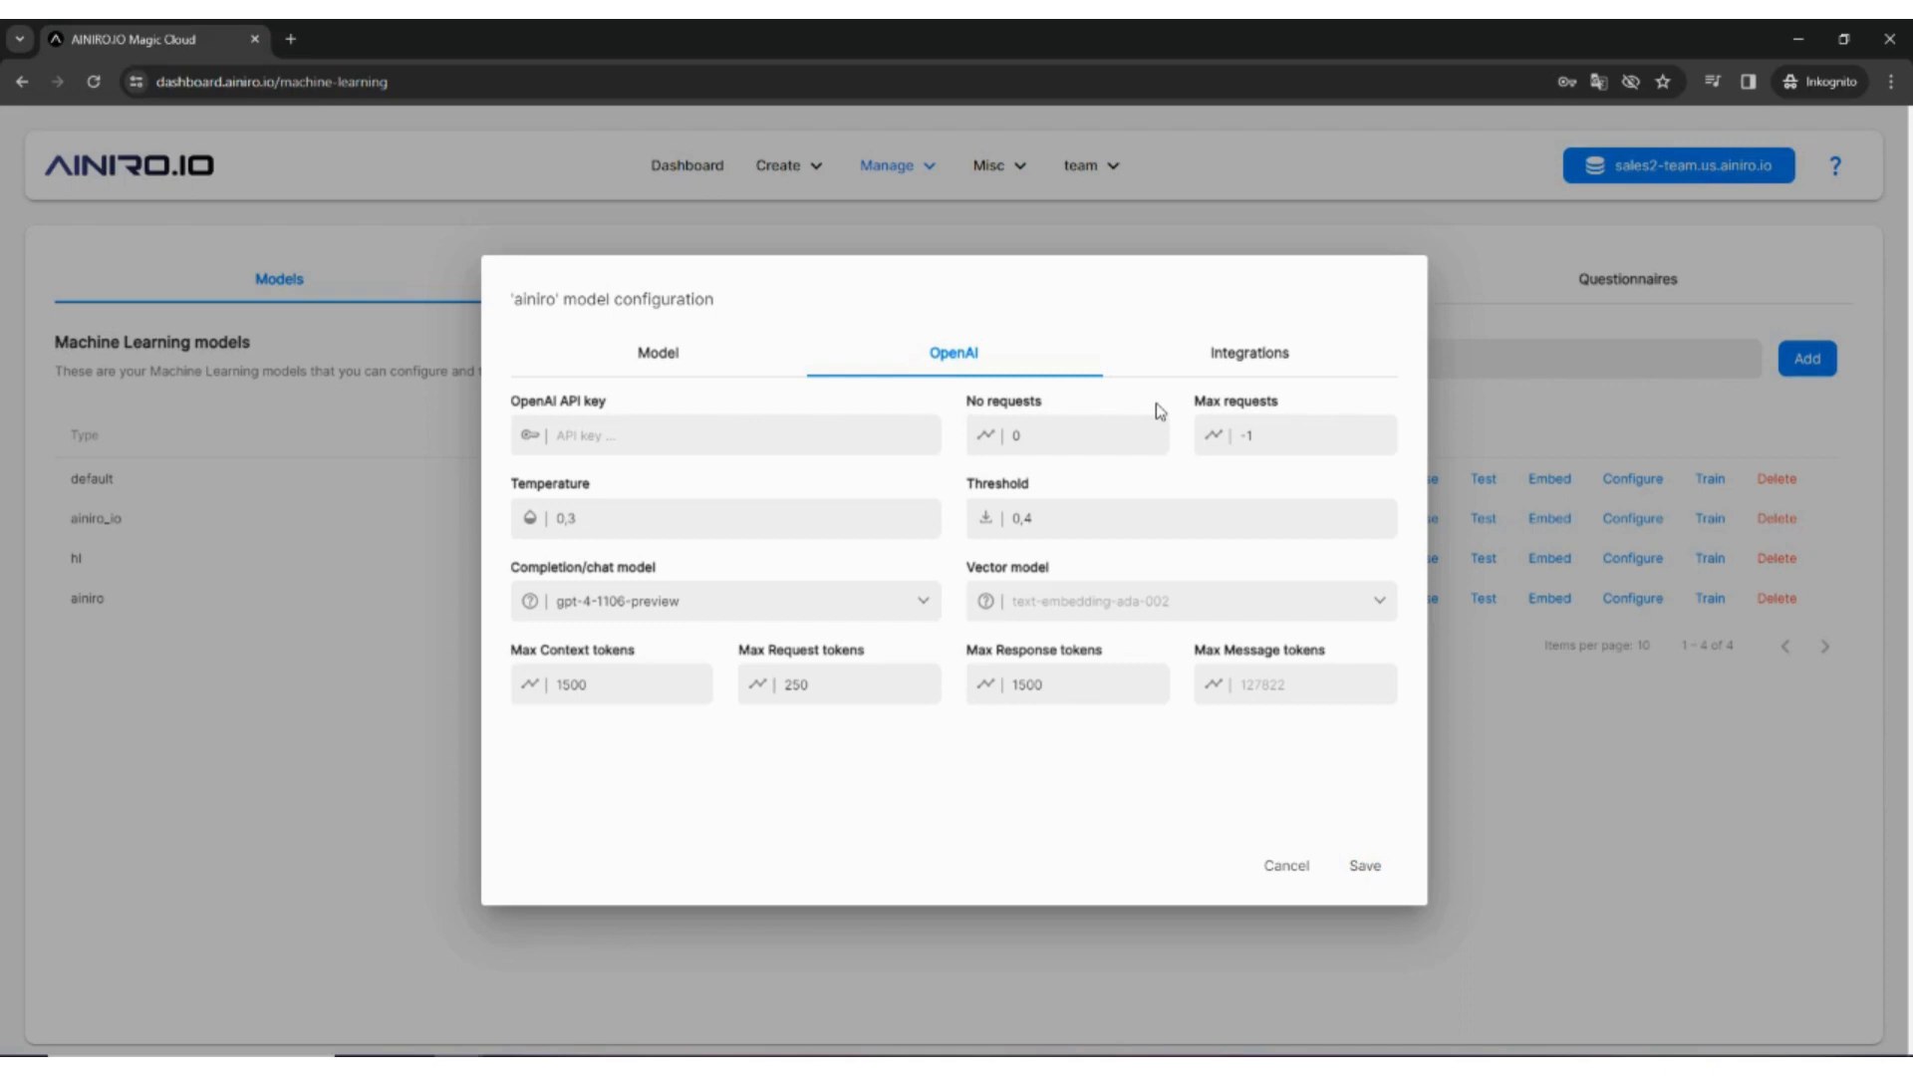
Step: Keep max requests at -1, set temperature to 0,1 and threshold to 0,53
triple_click(1302, 430)
text(500)
key(BackSpace)
key(BackSpace)
key(BackSpace)
key(BackSpace)
text(1)
key(BackSpace)
key(BackSpace)
text(53)
click(929, 604)
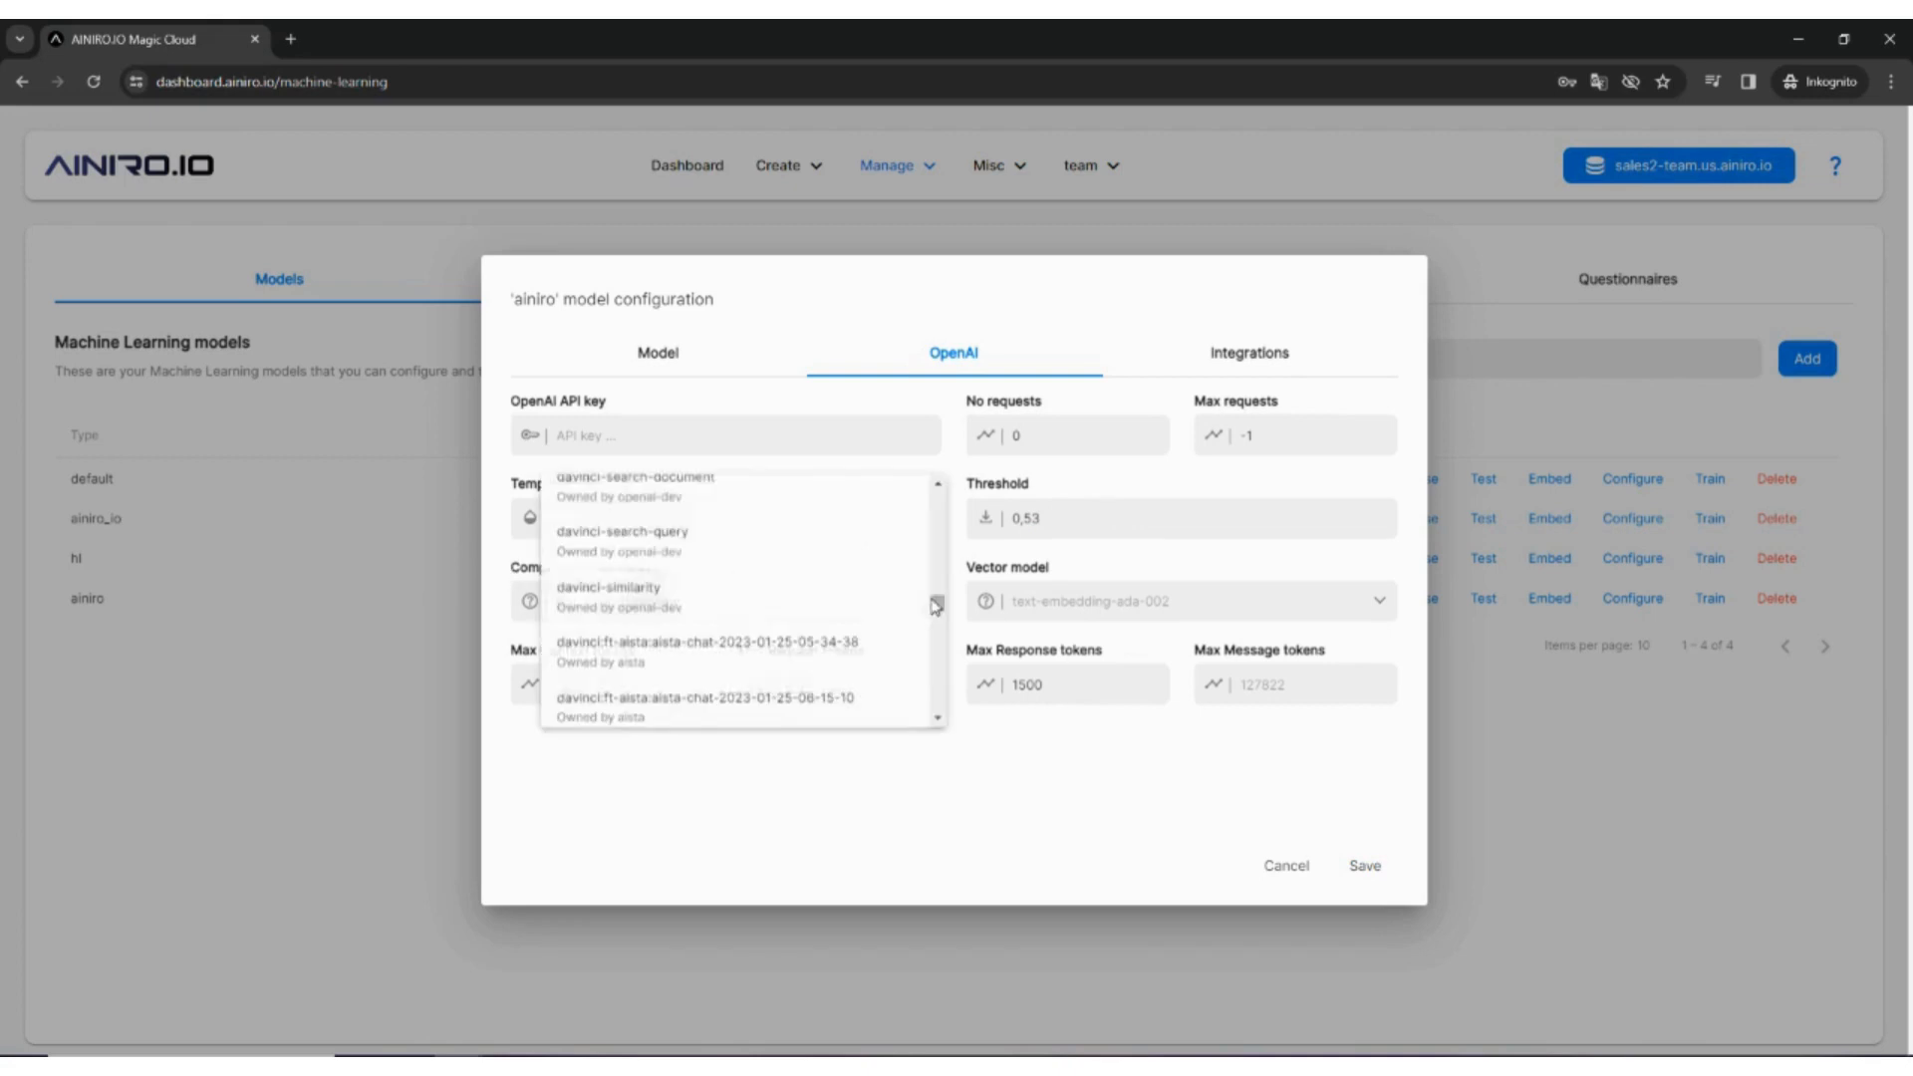
scroll(881, 581, down, 5)
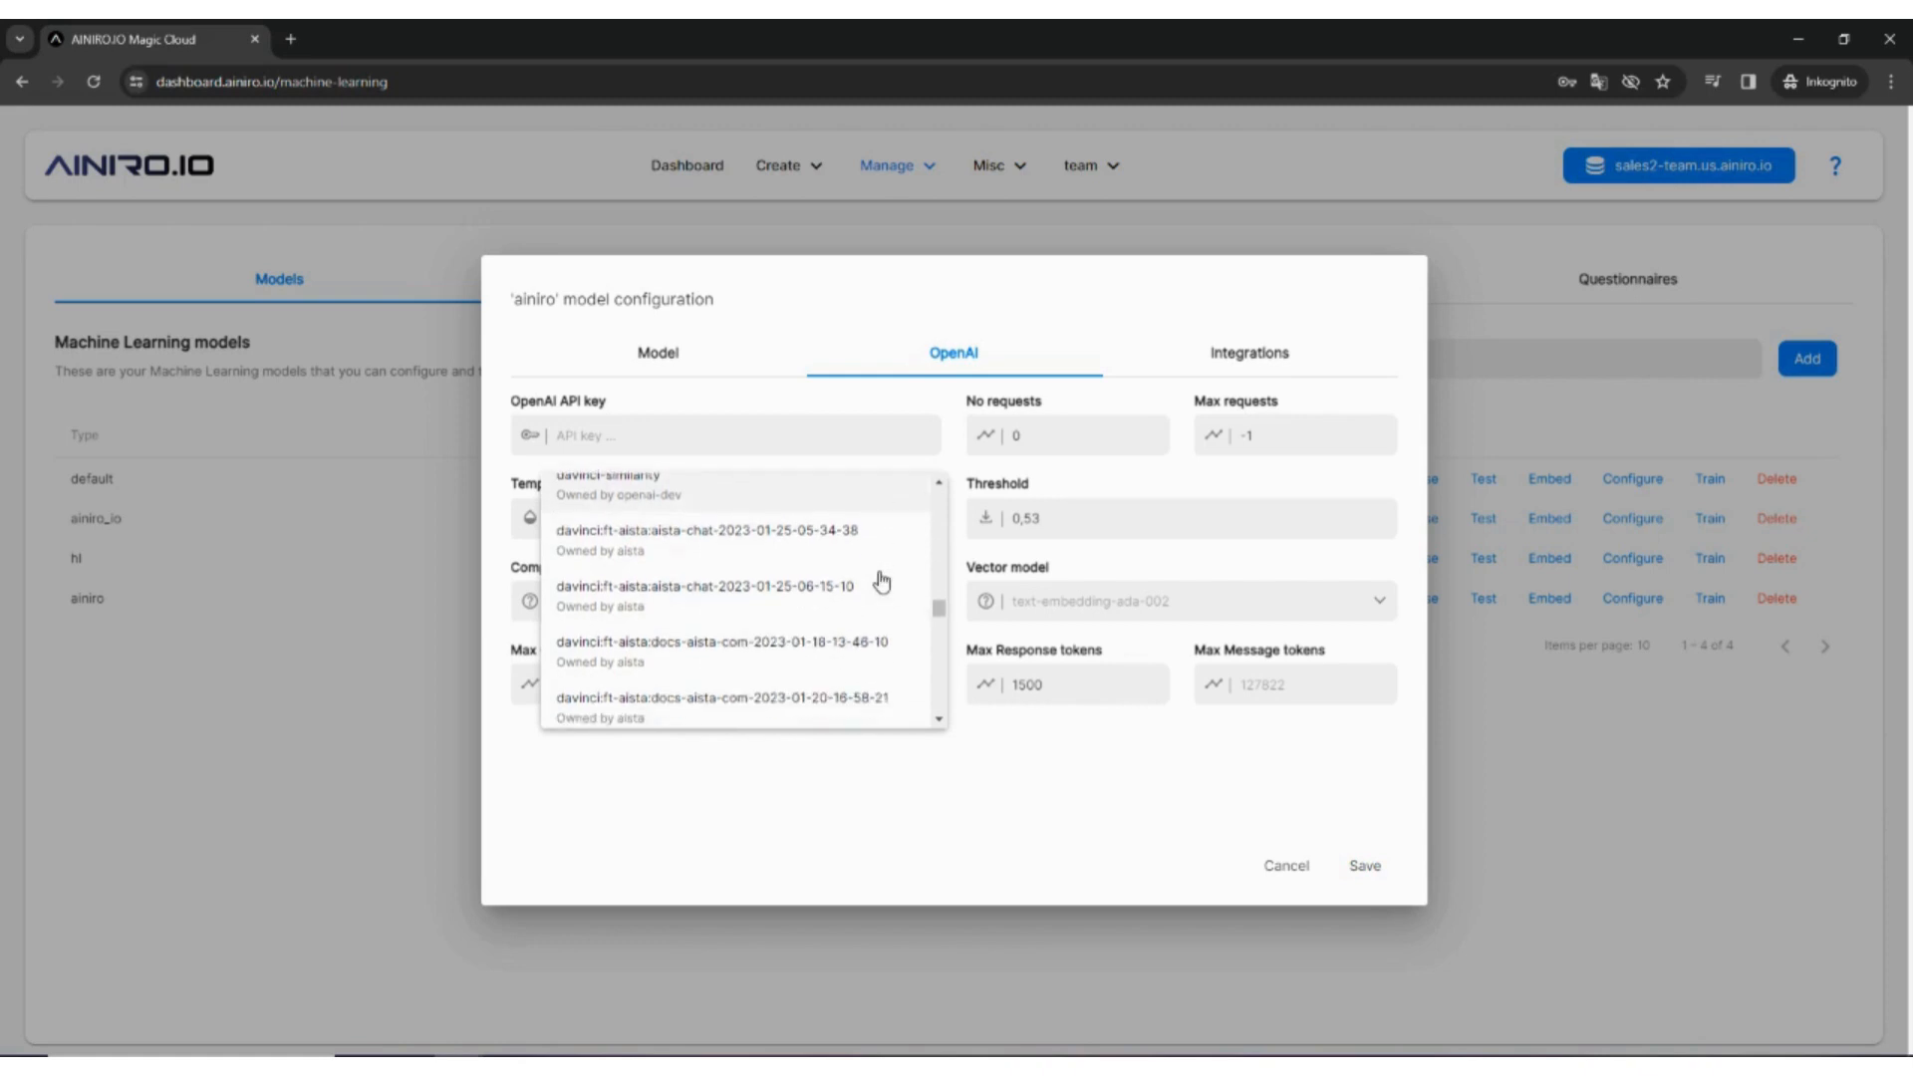
scroll(881, 581, down, 2)
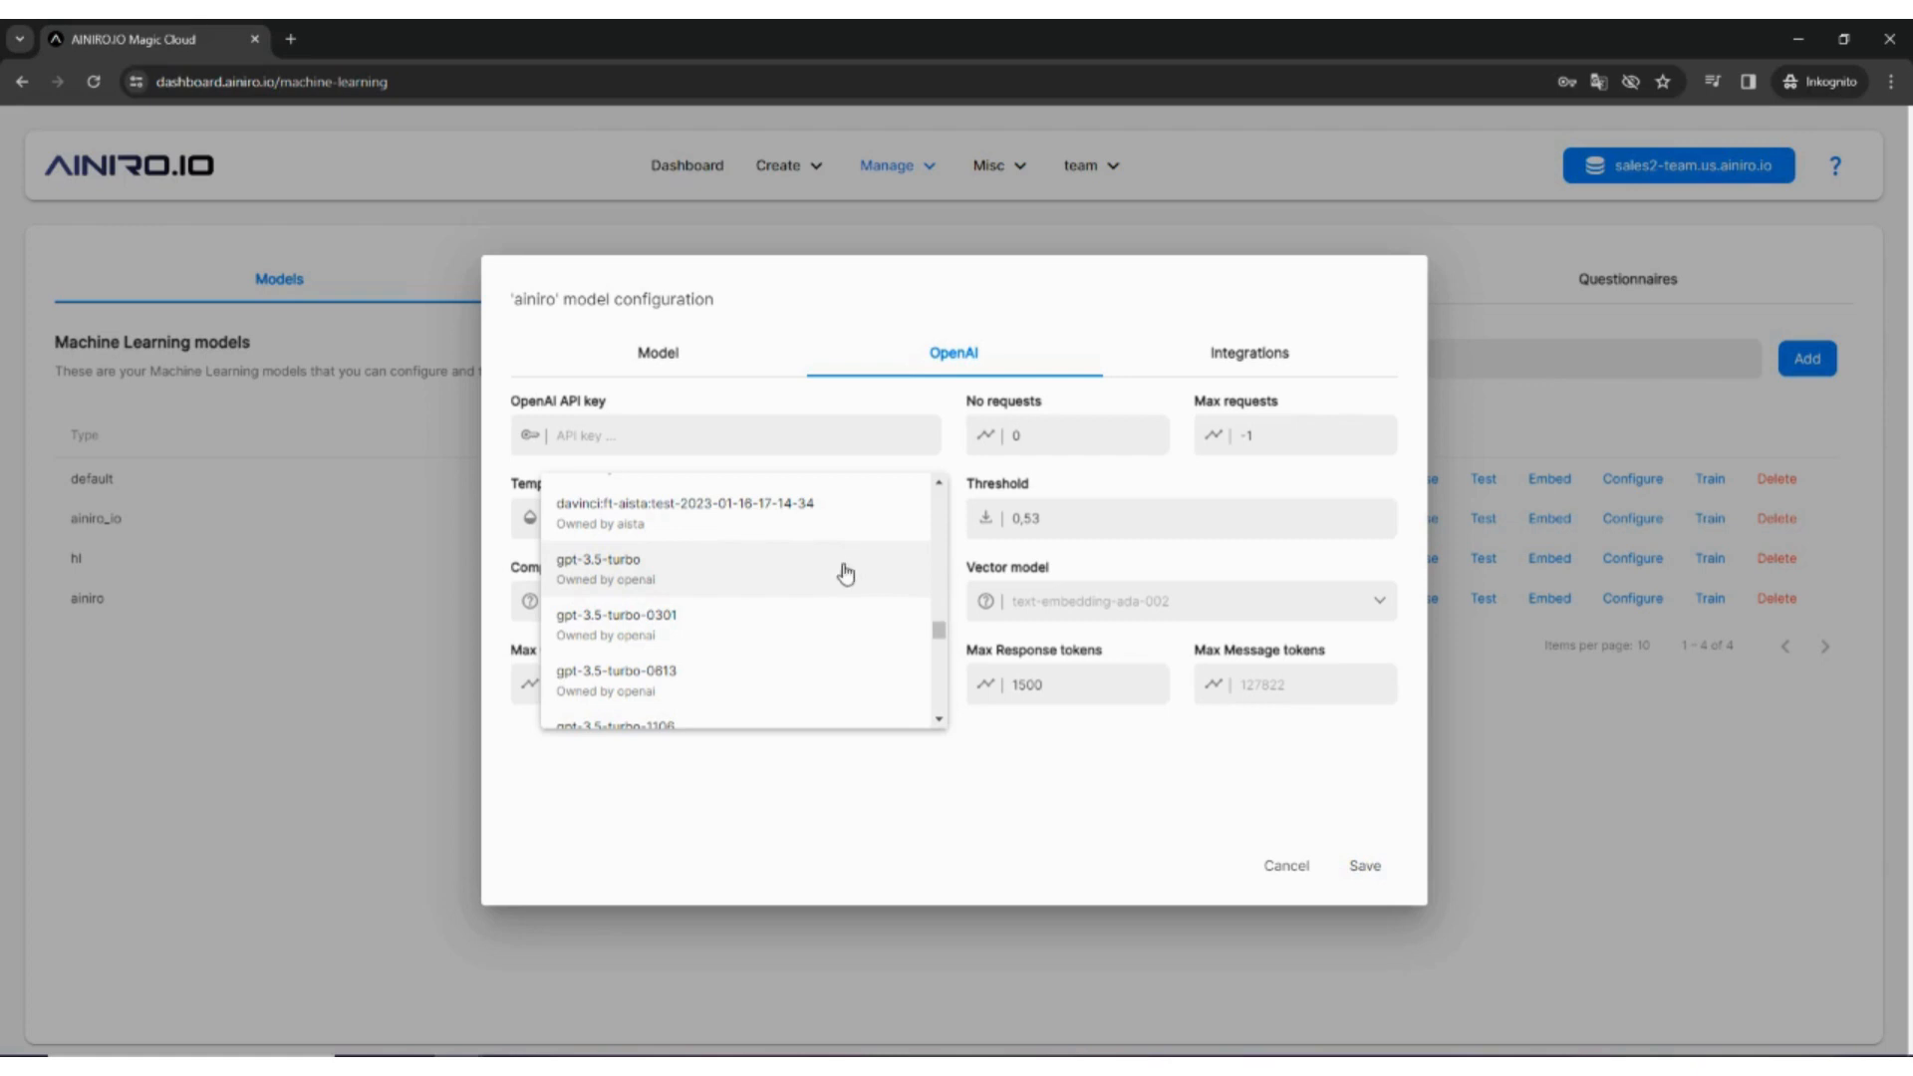
scroll(846, 571, down, 2)
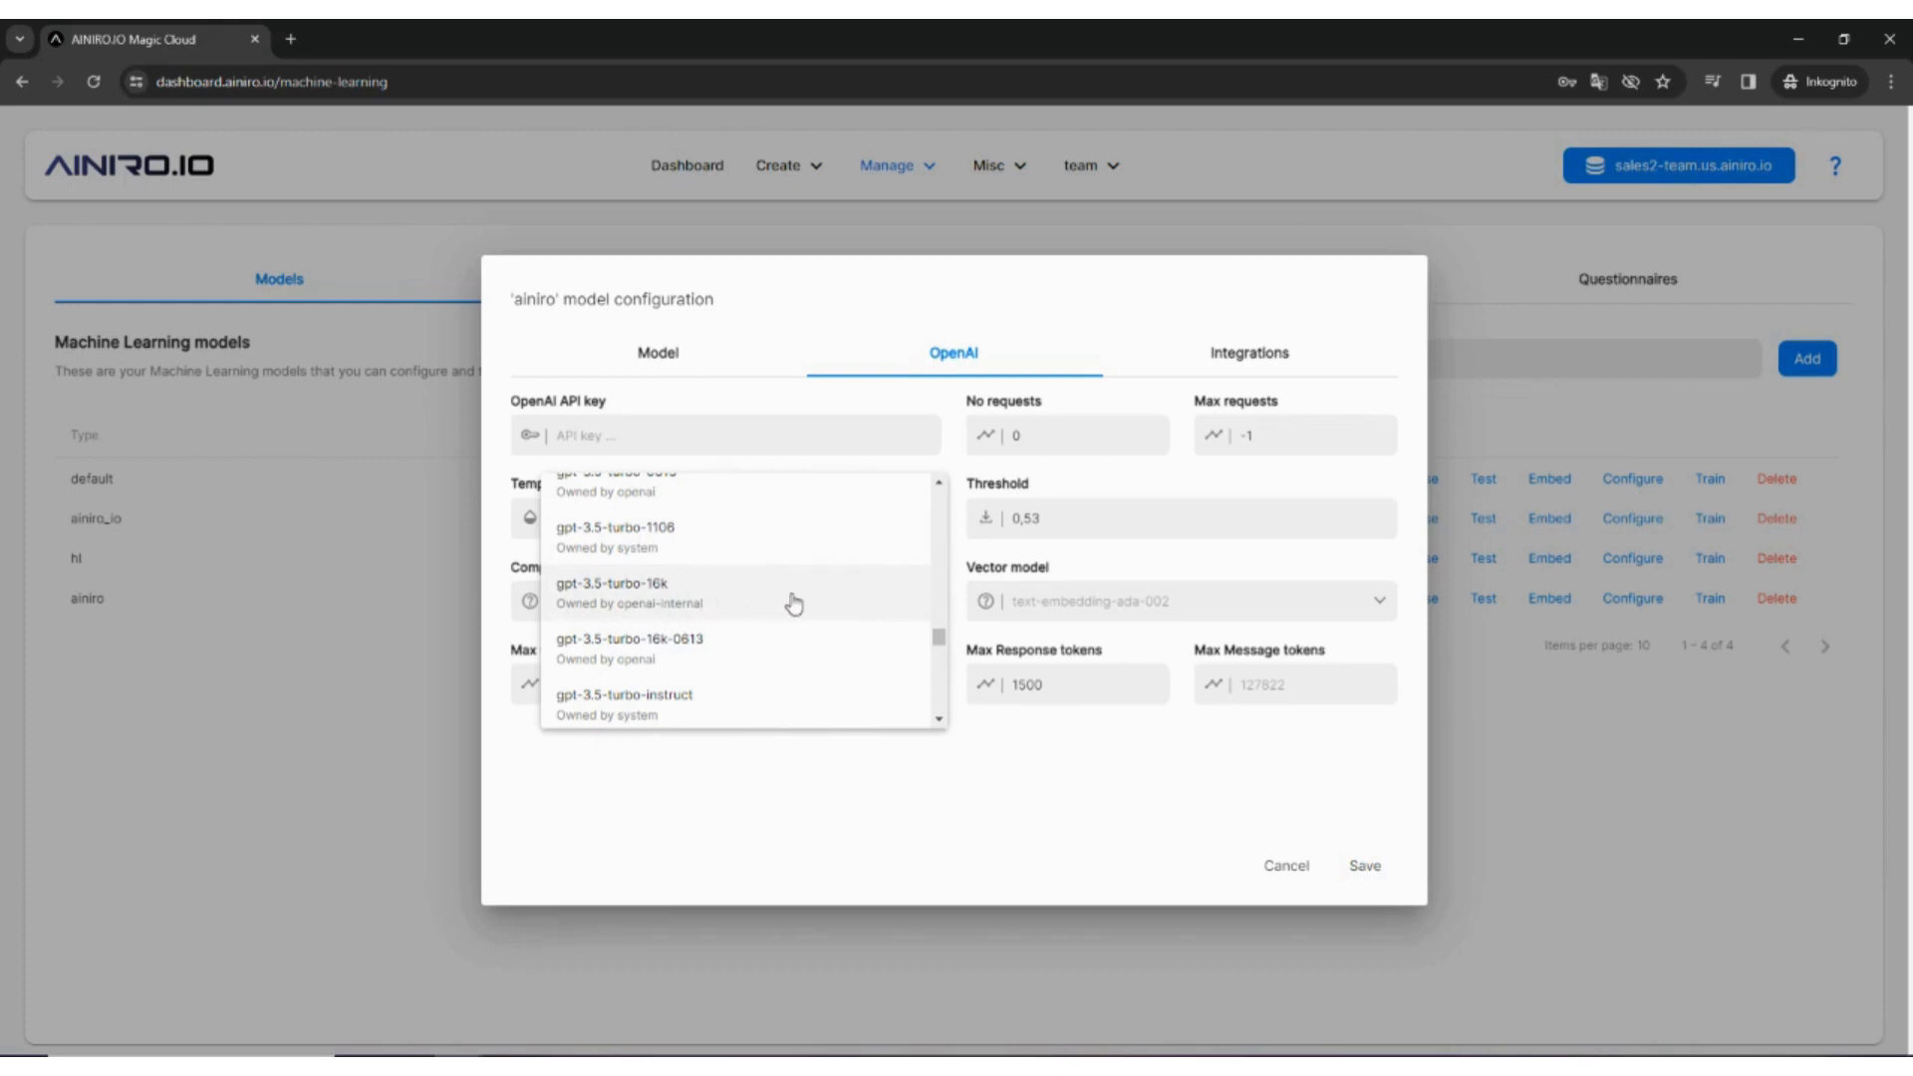
scroll(795, 604, down, 2)
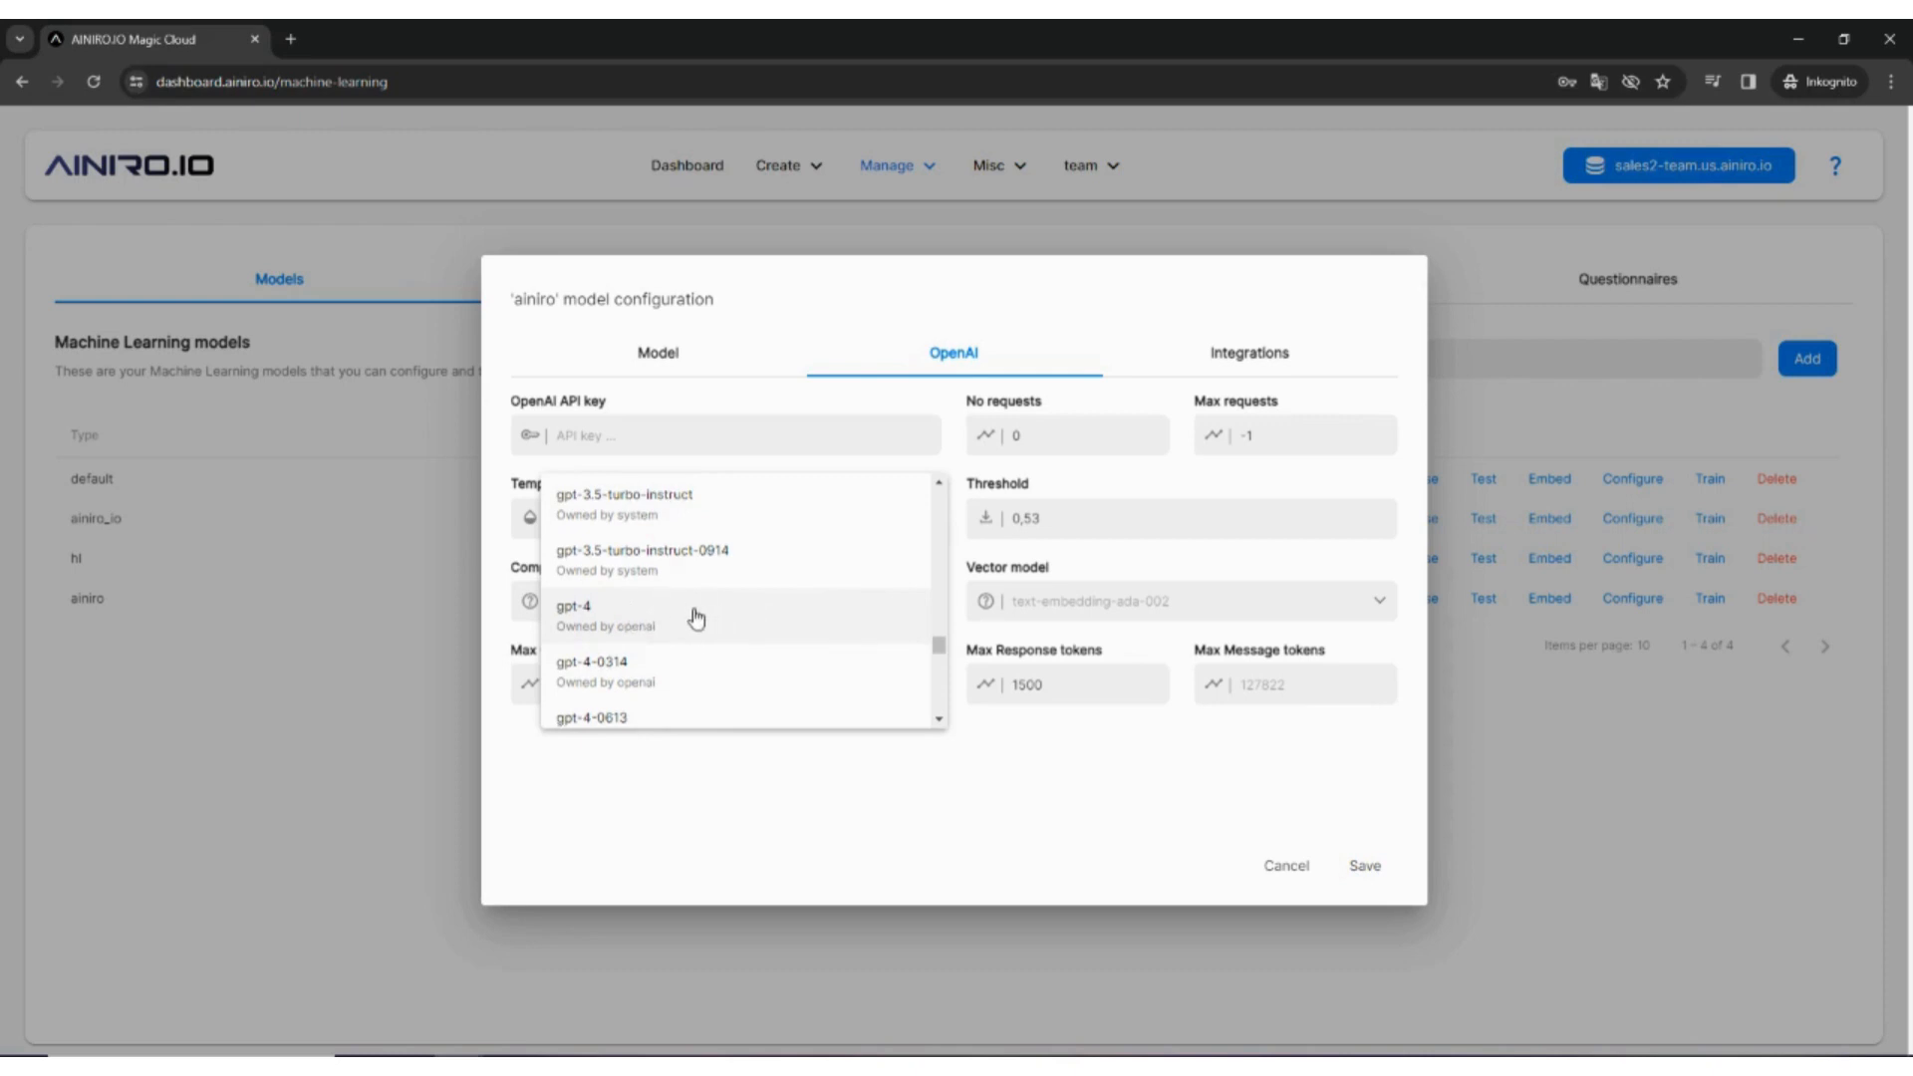
scroll(710, 610, down, 1)
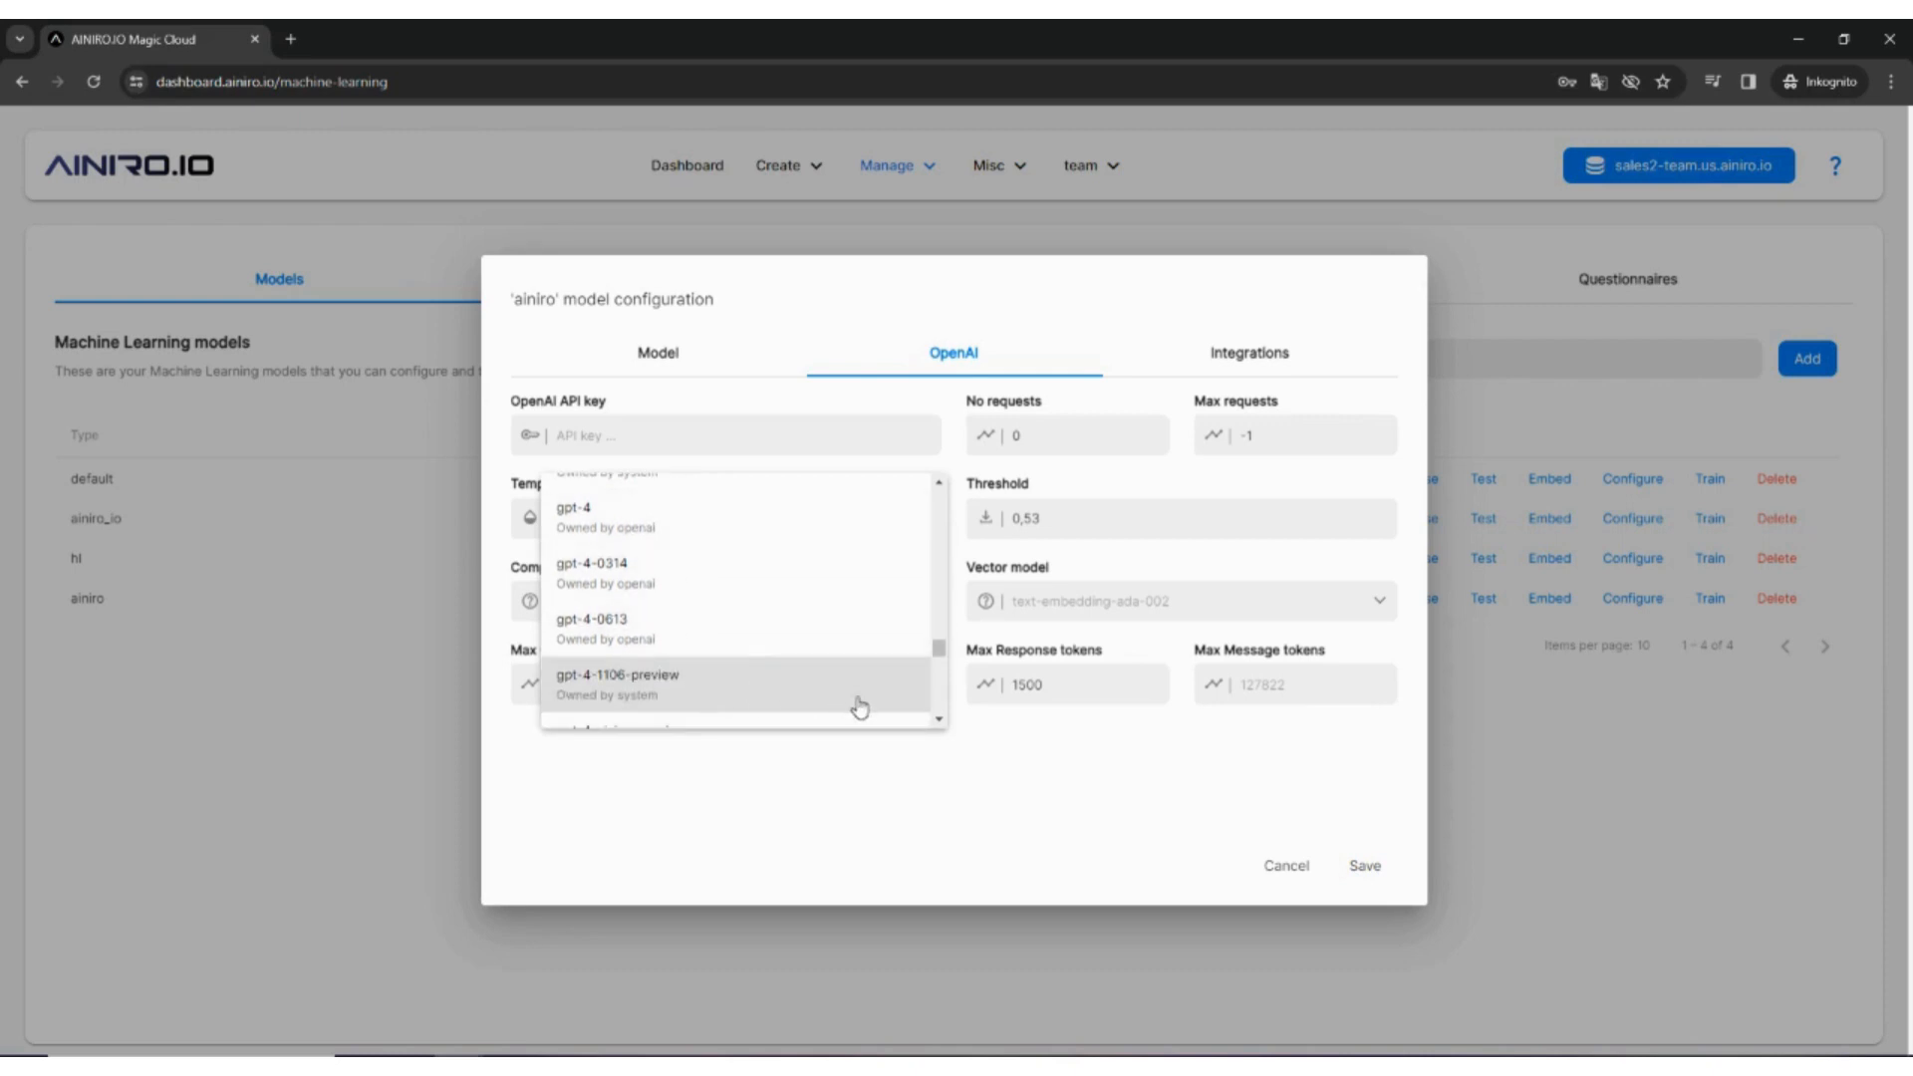
click(920, 839)
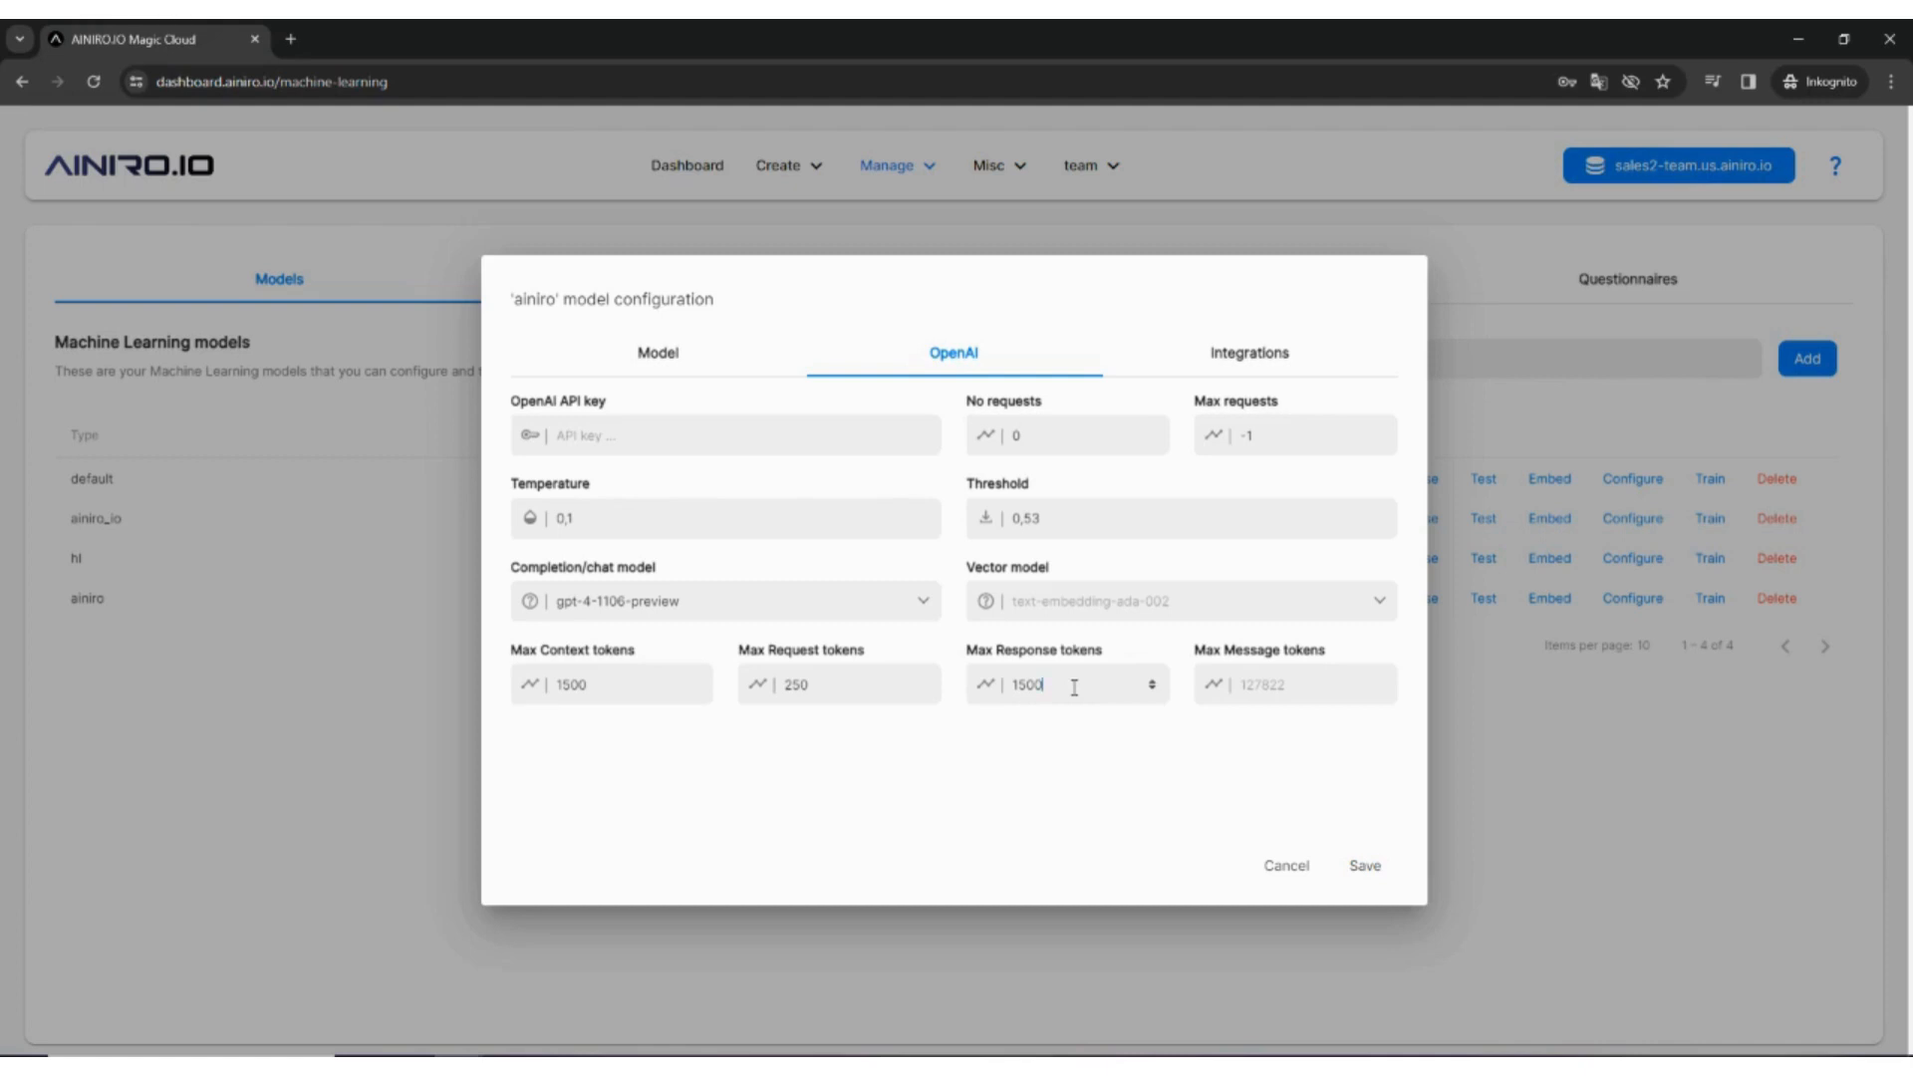
Step: Restore Max Response tokens to 1500 and move to the Integrations settings
key(BackSpace)
text(0)
key(BackSpace)
text(0)
key(BackSpace)
text(0)
key(BackSpace)
text(0)
click(1246, 354)
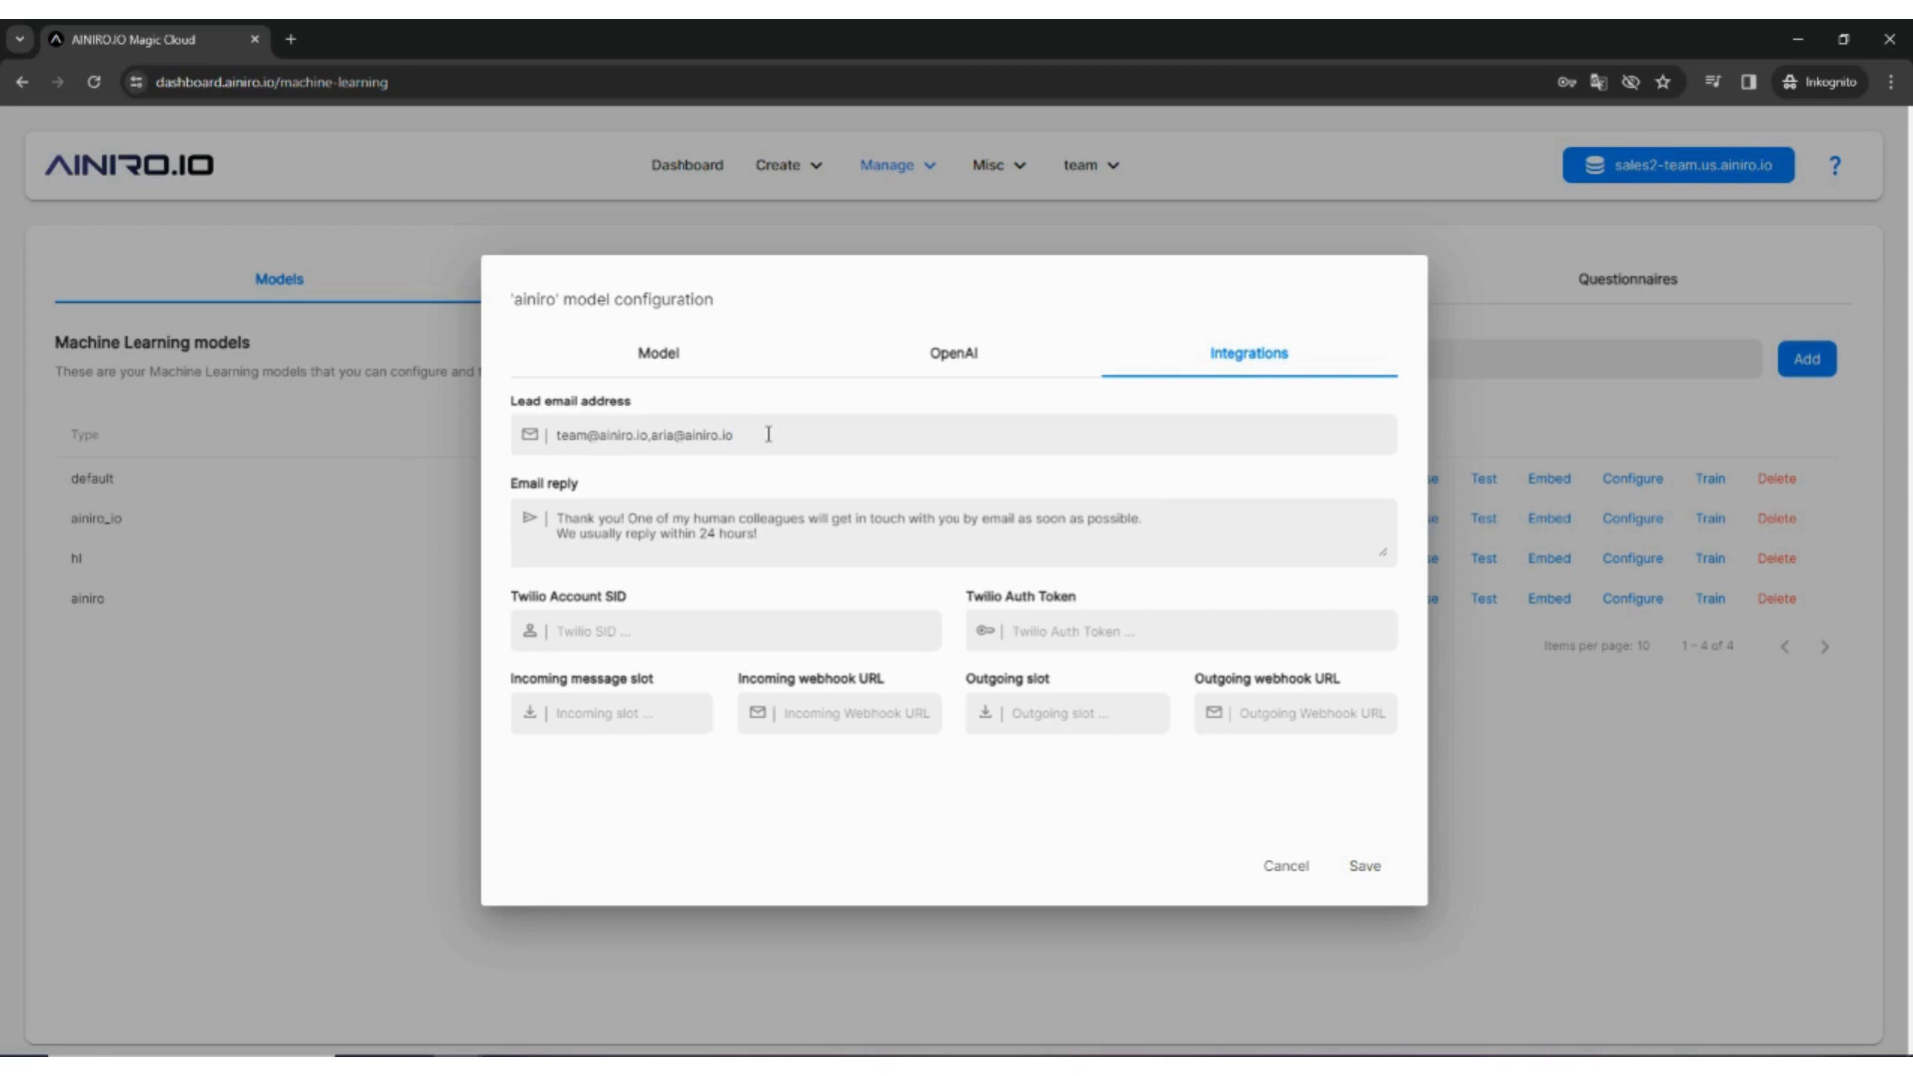
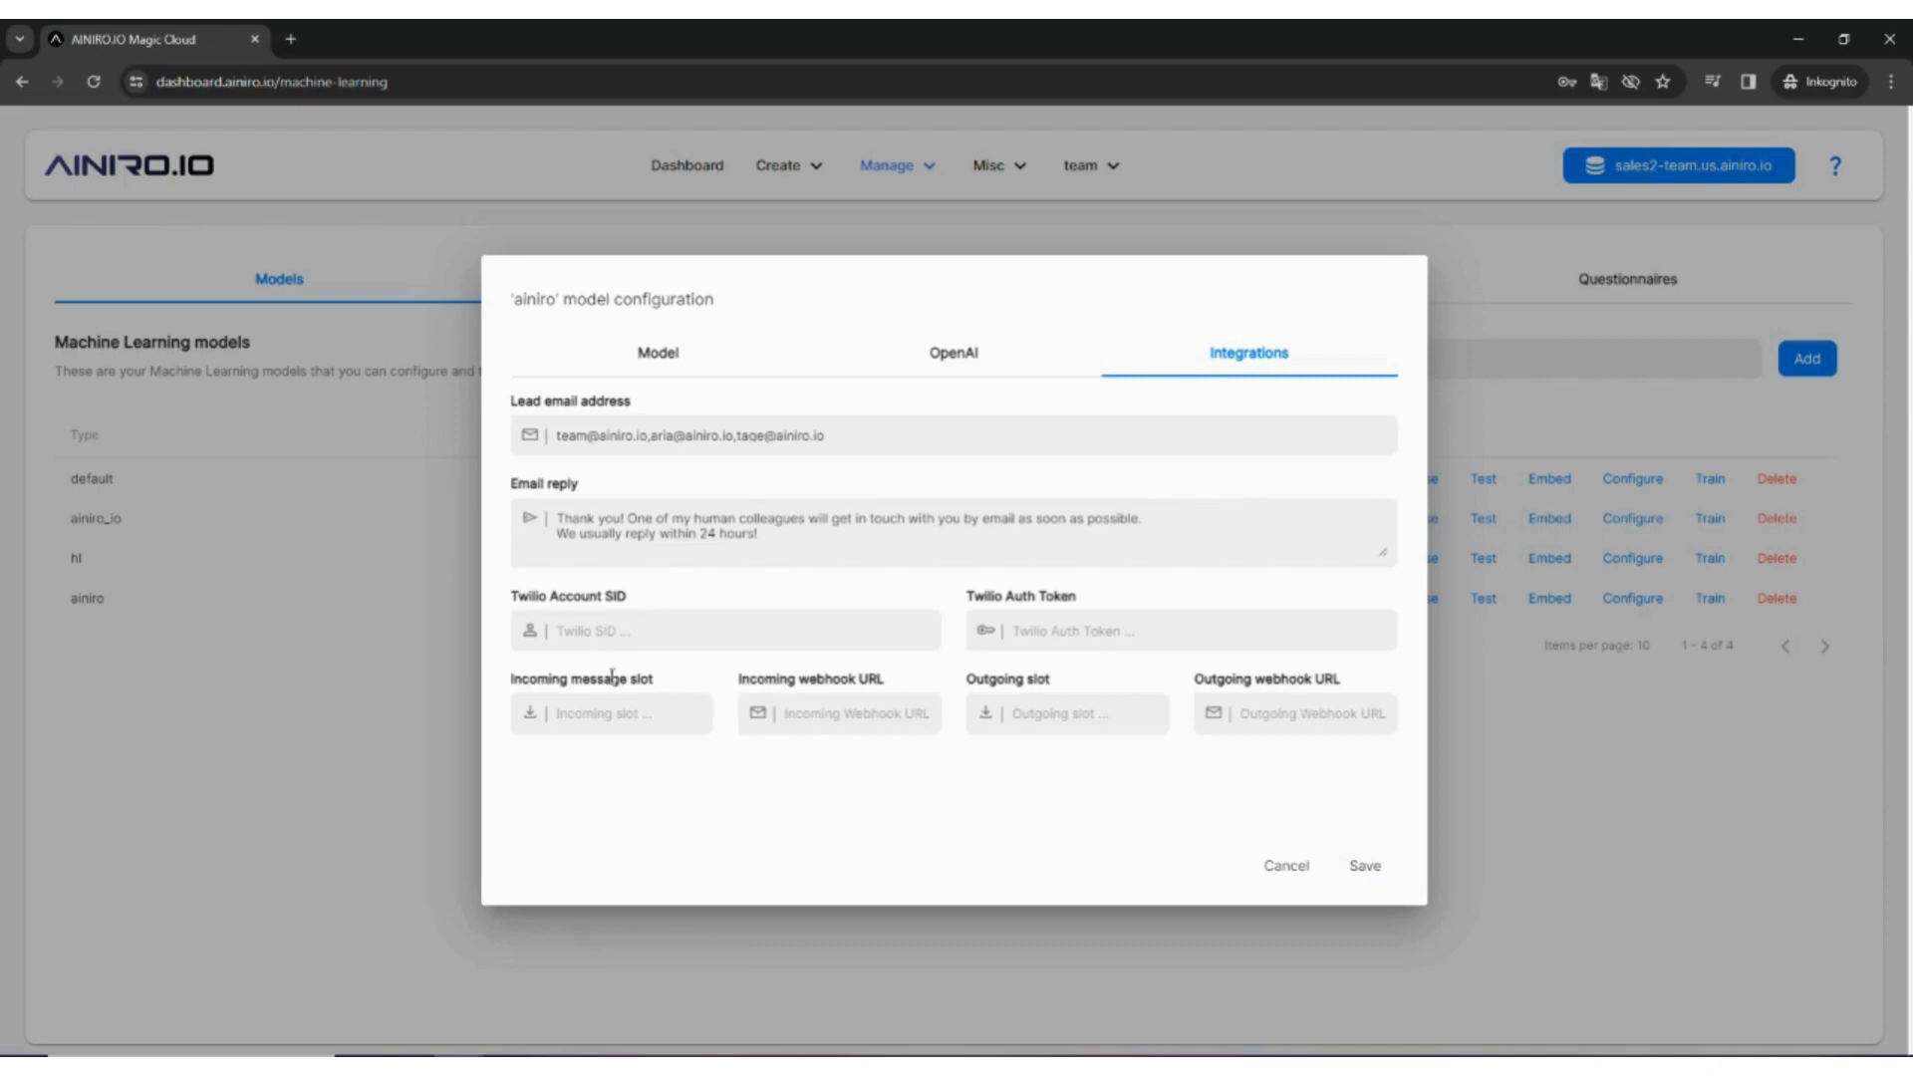
Step: Append another lead email address and save the ainiro configuration
click(1370, 869)
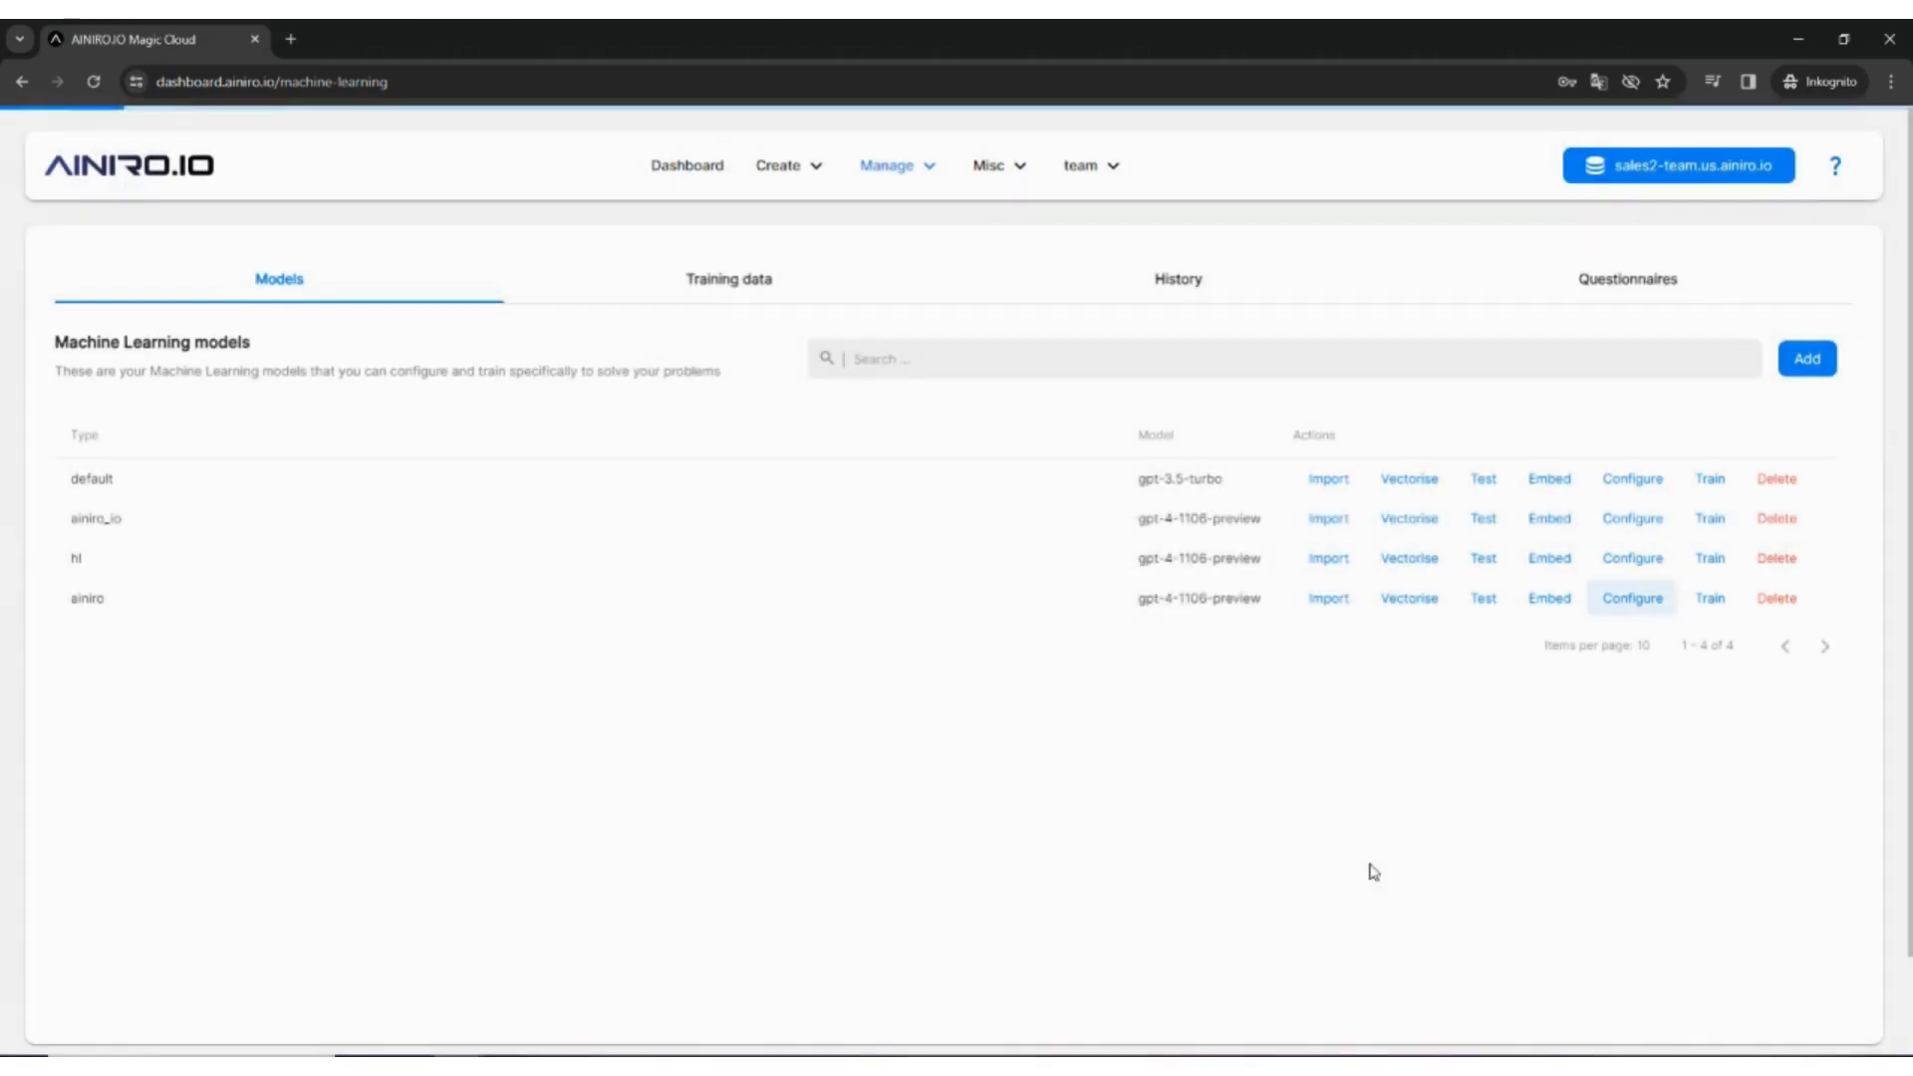